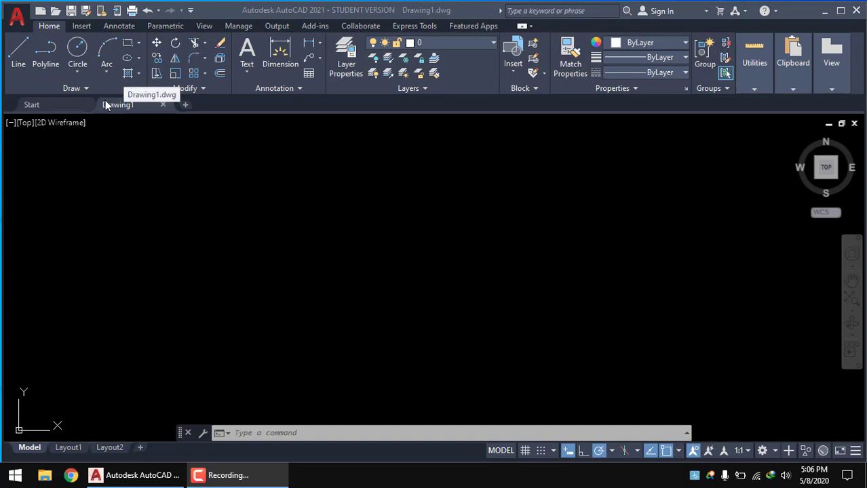
Expand the Draw panel's Rectangle dropdown to show the Rectangle and Polygon options.
left_click(139, 43)
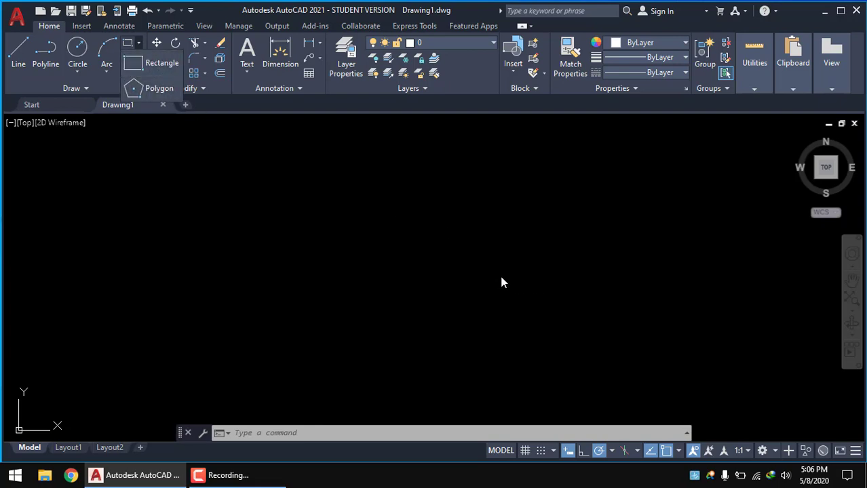
Dismiss the Rectangle/Polygon flyout and drag two selection windows over empty canvas.
left_click(453, 250)
left_click(381, 302)
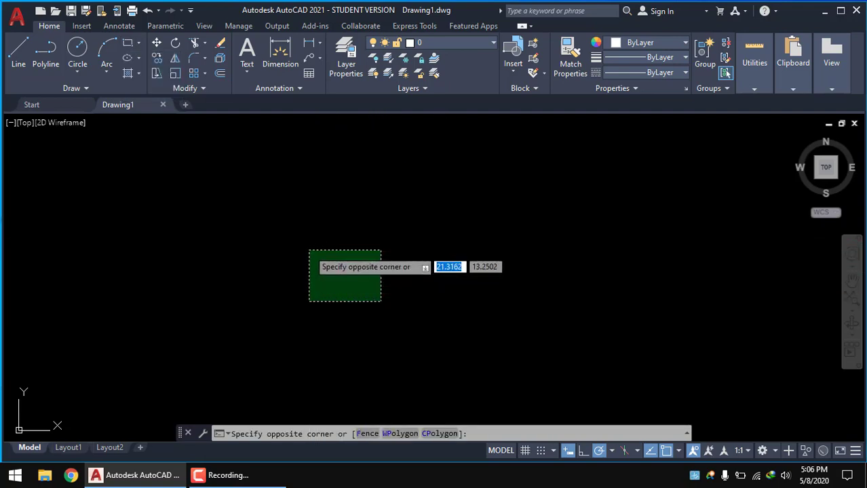
left_click(306, 251)
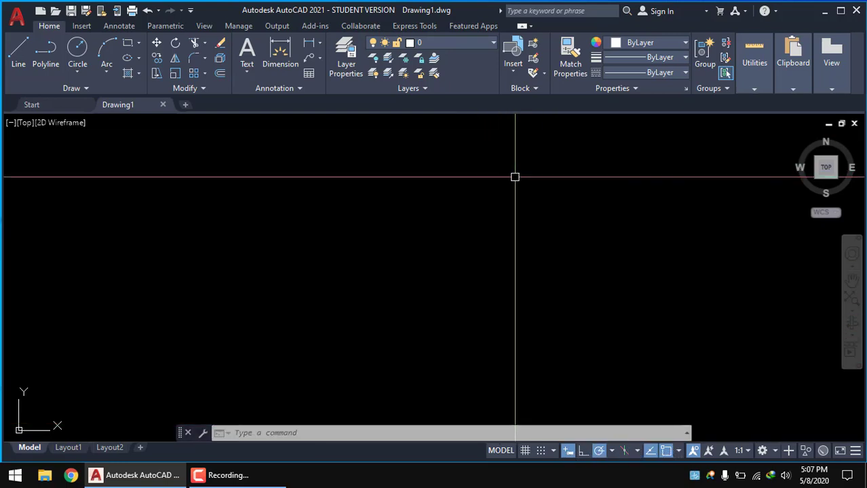
left_click(302, 285)
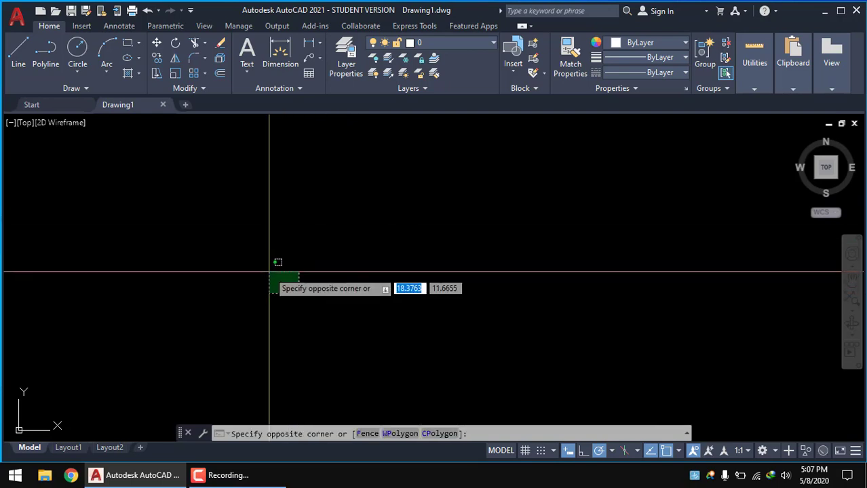
left_click(273, 266)
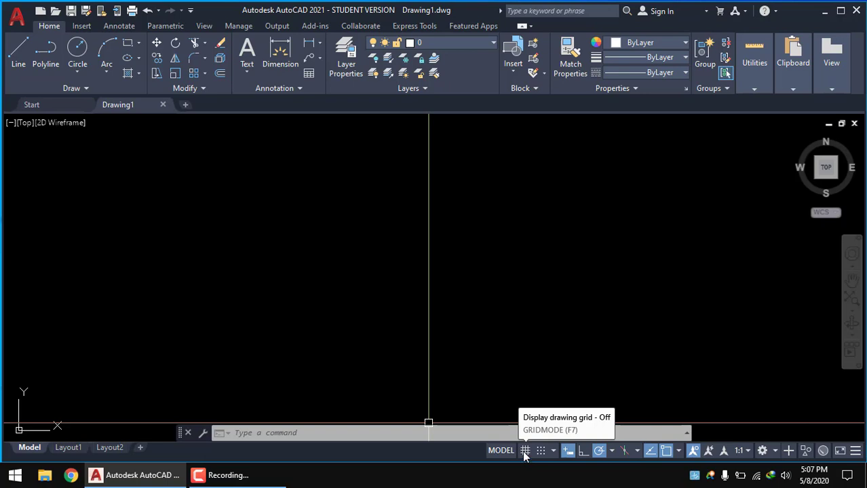
left_click(524, 455)
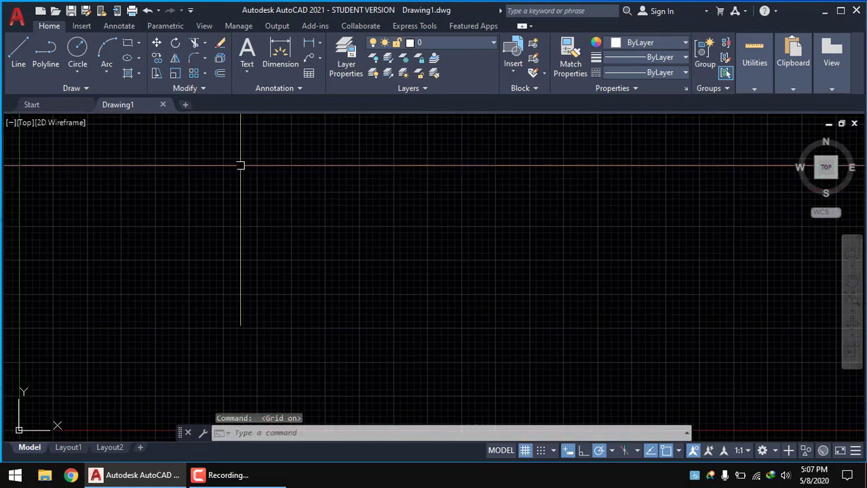
scroll(290, 186, "up", 3)
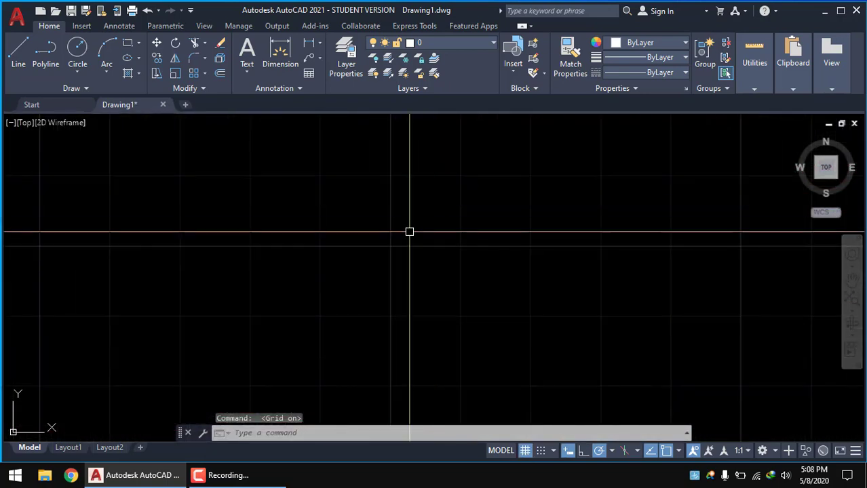
scroll(441, 183, "down", 2)
scroll(253, 147, "up", 2)
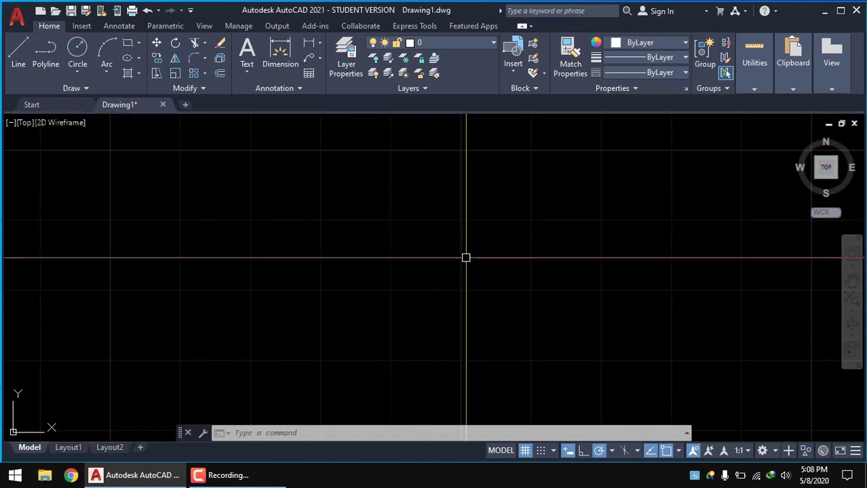
scroll(321, 266, "up", 1)
scroll(320, 267, "up", 1)
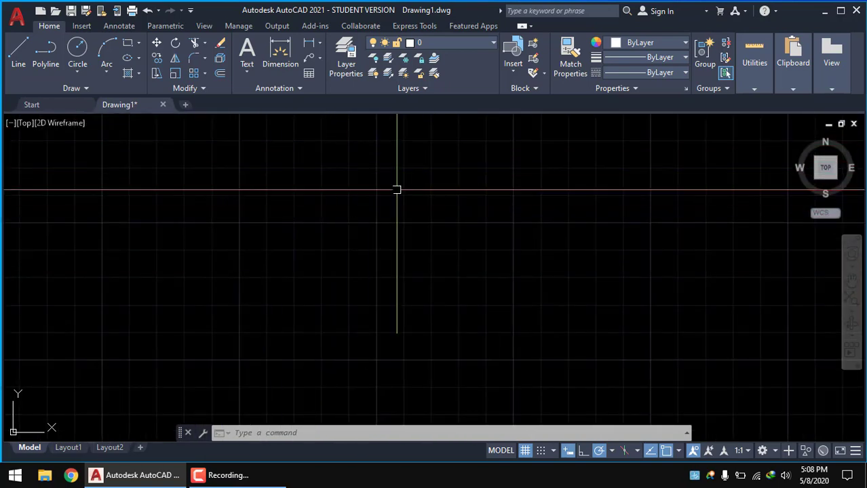
mouse_move(345, 238)
middle_mouse_down()
mouse_move(426, 195)
mouse_move(354, 237)
middle_mouse_up()
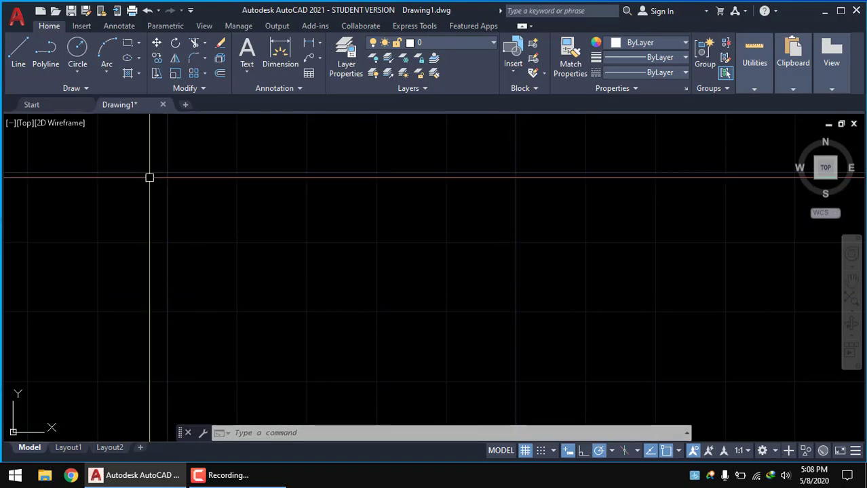
left_click(524, 453)
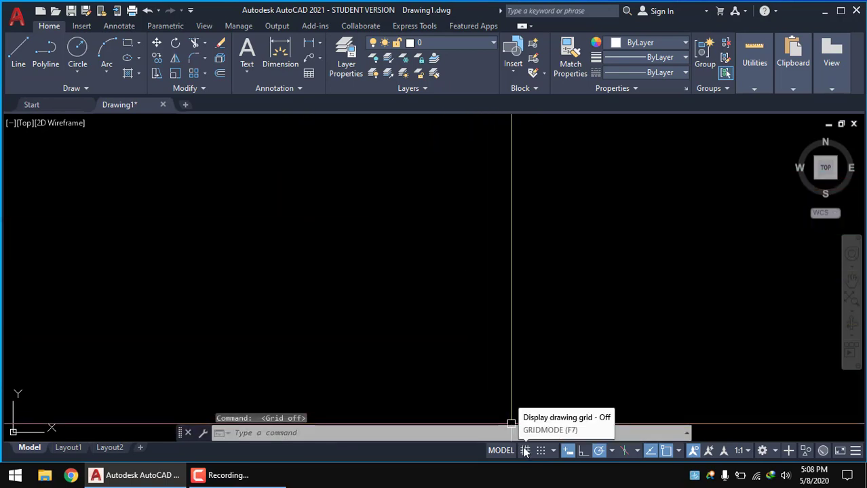
left_click(524, 453)
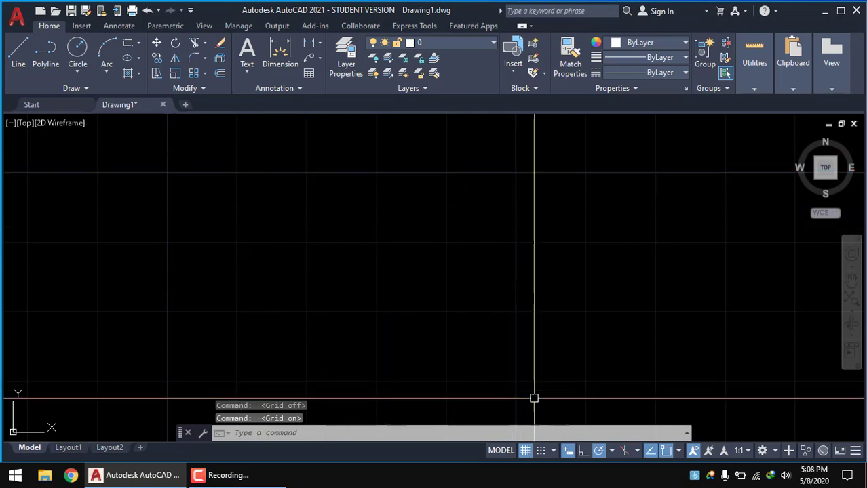
left_click(525, 450)
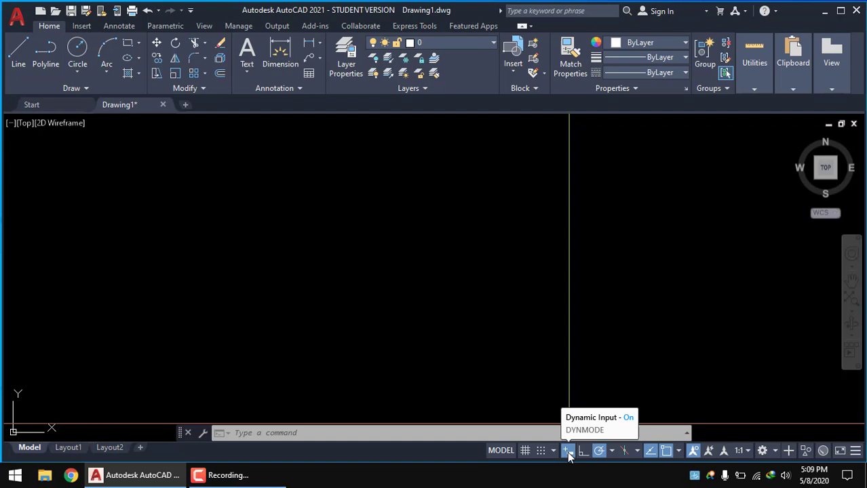
left_click(128, 43)
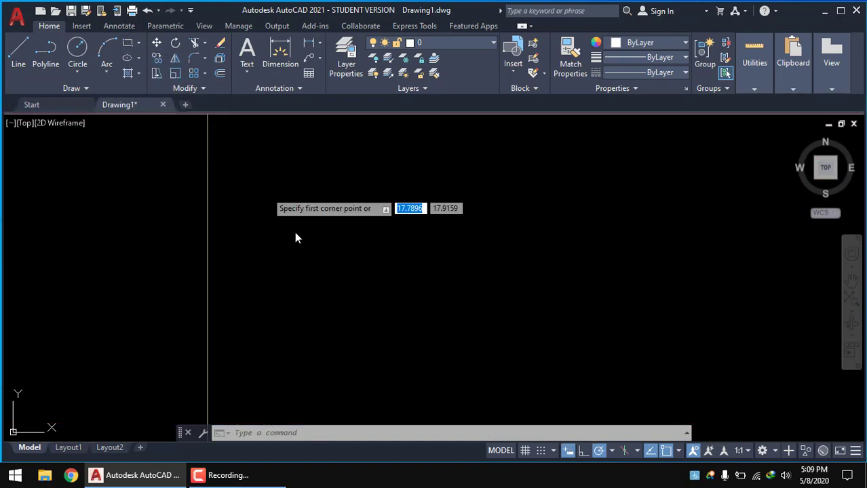
left_click(276, 342)
type("10")
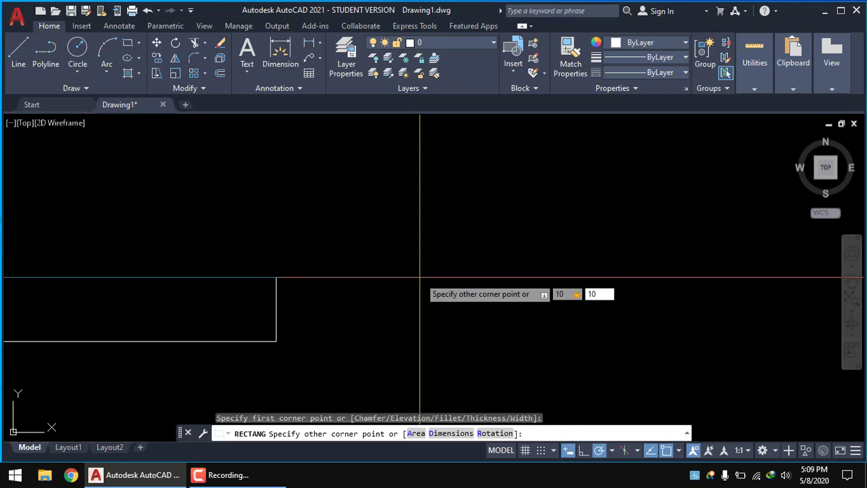
key("Return")
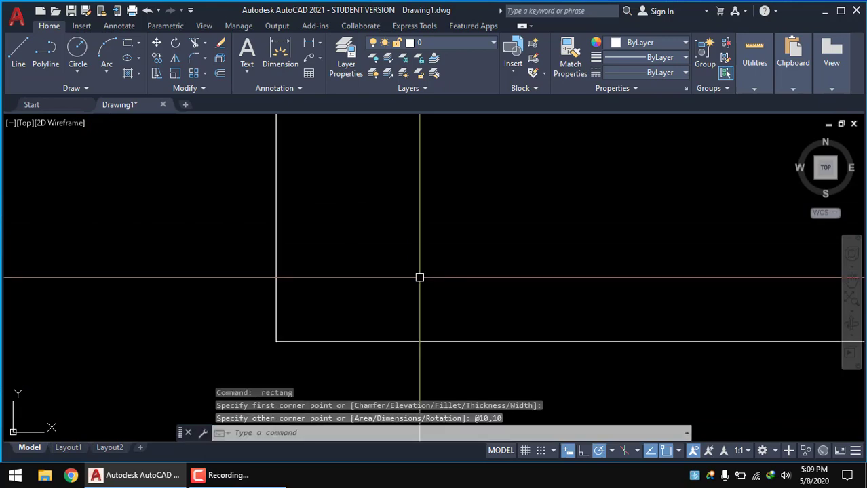
scroll(419, 277, "down", 3)
scroll(423, 285, "down", 3)
scroll(468, 244, "up", 2)
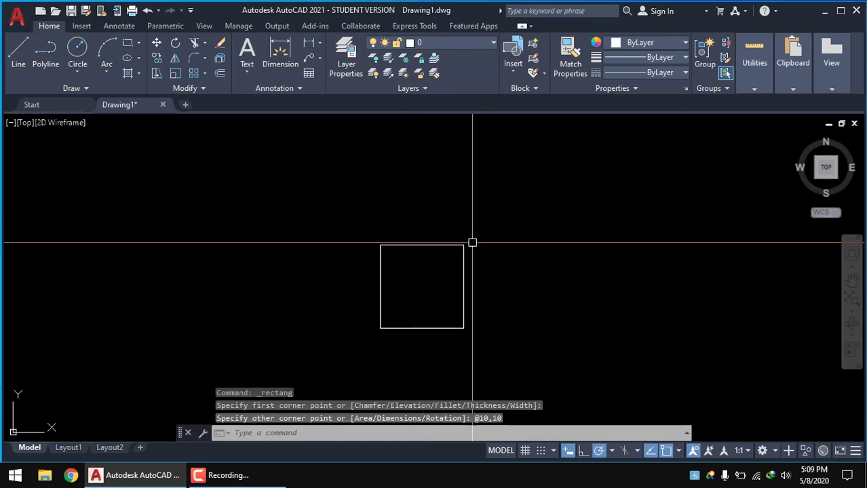
scroll(457, 242, "up", 4)
middle_click_drag(456, 242, 512, 165)
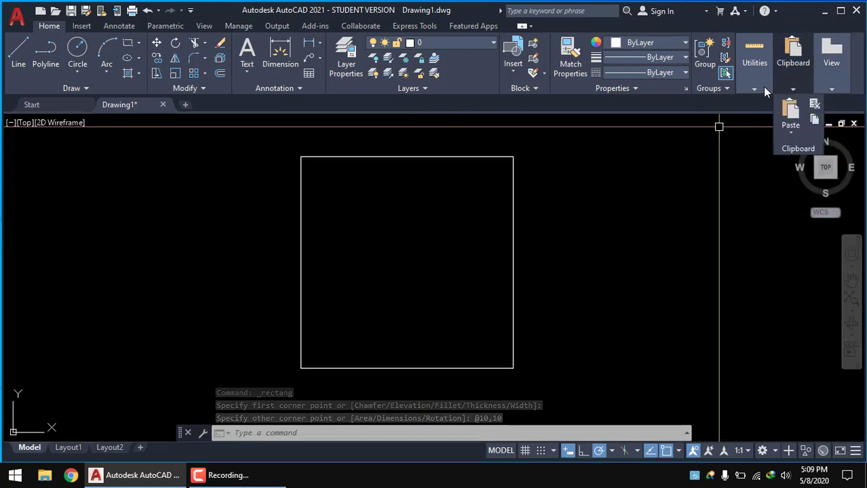
mouse_move(754, 62)
left_click(757, 134)
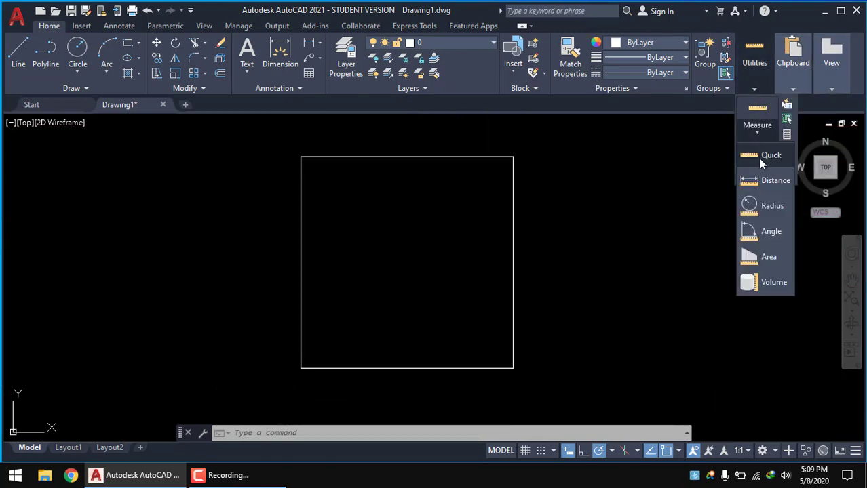
left_click(758, 183)
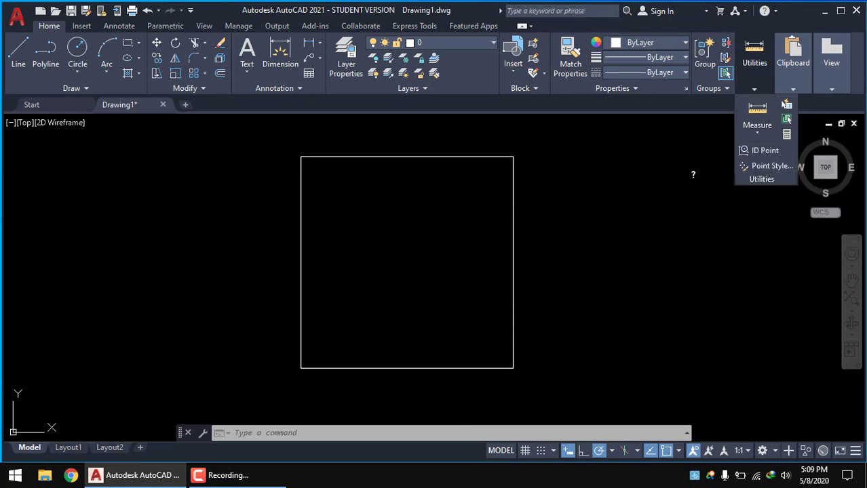
left_click(513, 157)
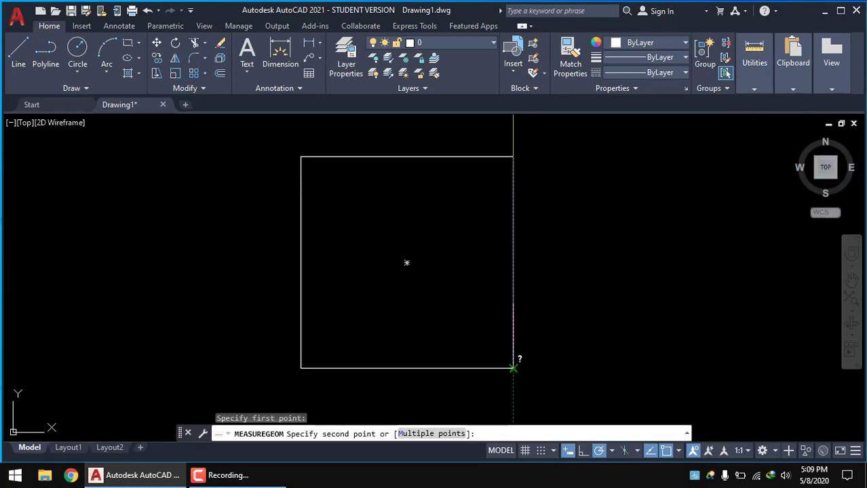
left_click(513, 369)
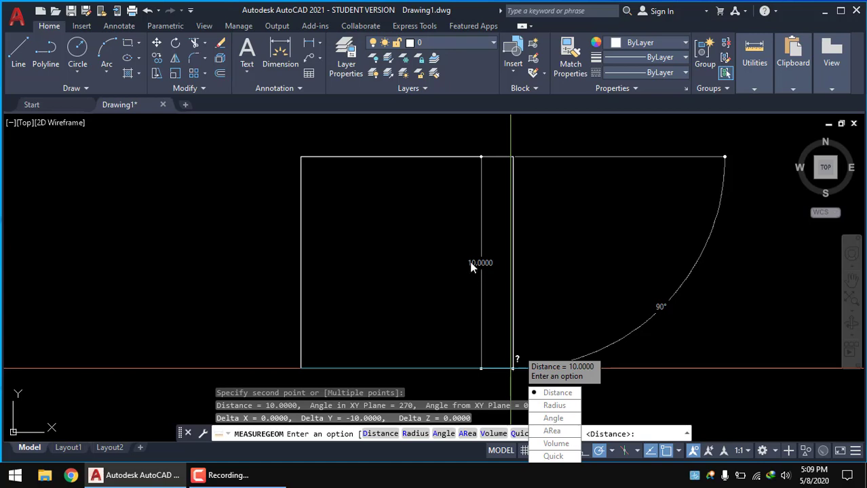
key("Escape")
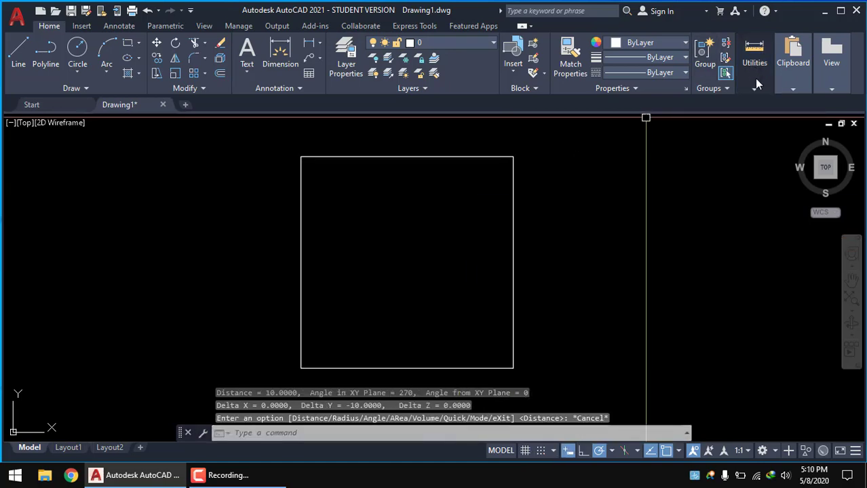
left_click(756, 82)
left_click(757, 130)
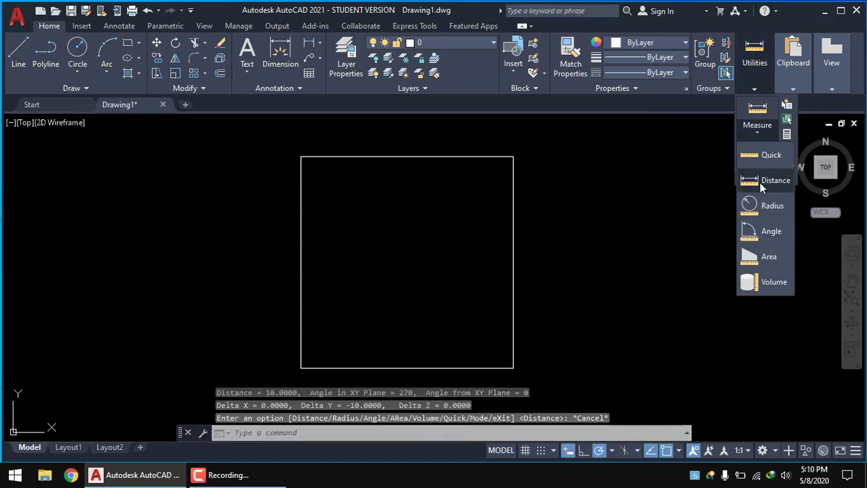
left_click(758, 182)
left_click(301, 157)
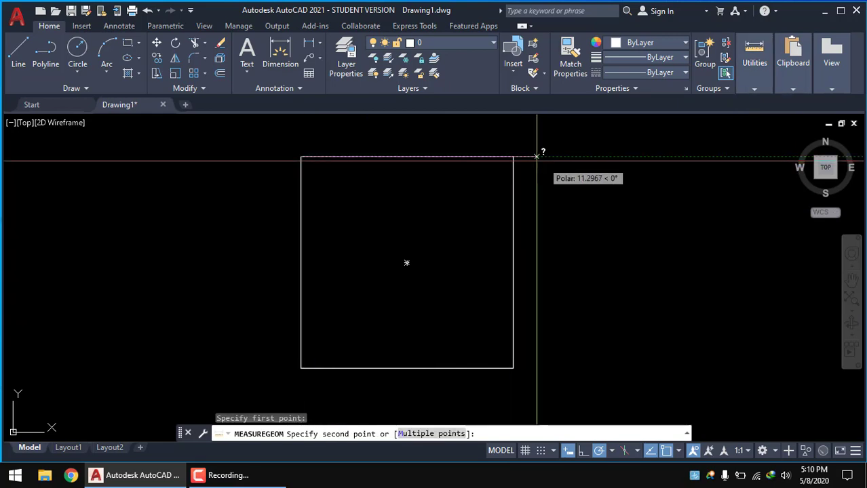
left_click(513, 157)
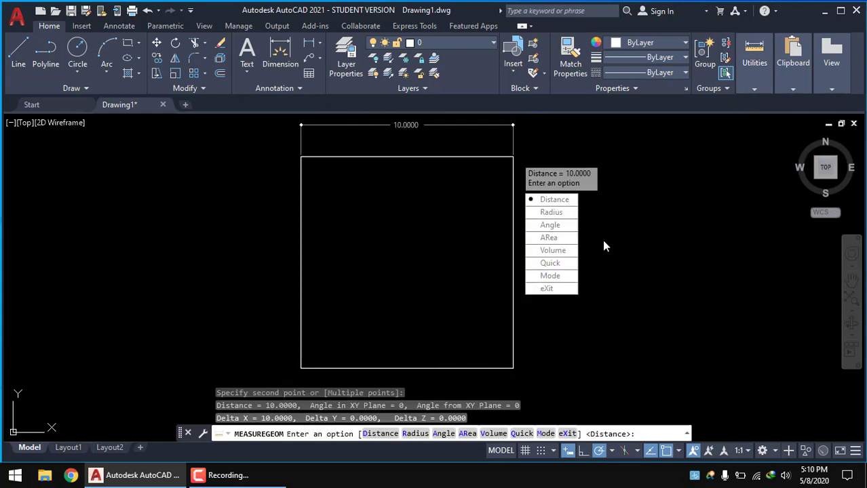
key("Escape")
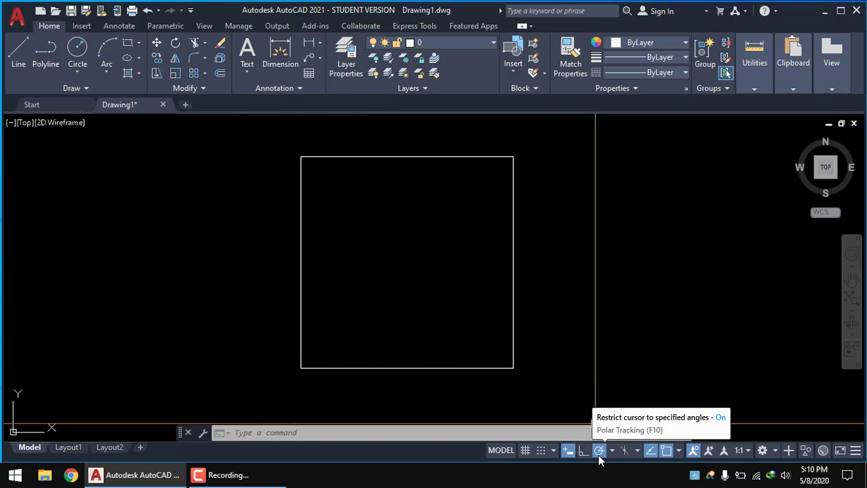
Turn off polar tracking and draw a second 10 by 10 square right of the first.
left_click(598, 456)
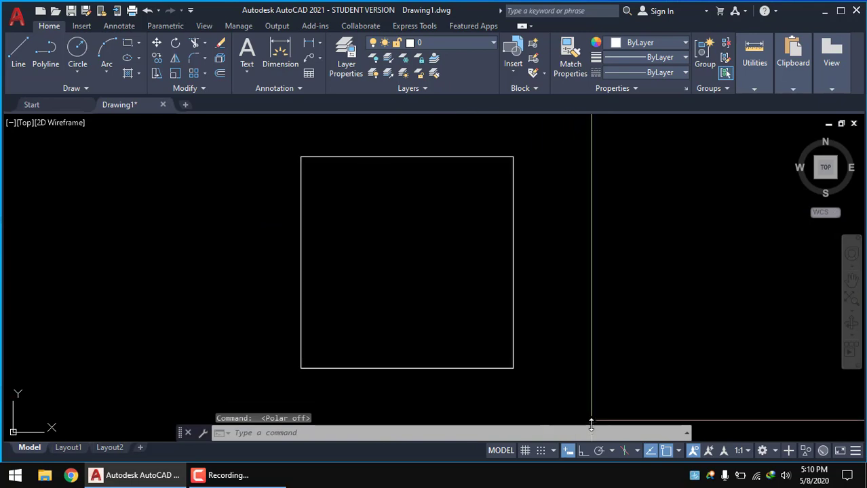
middle_click_drag(338, 193, 259, 206)
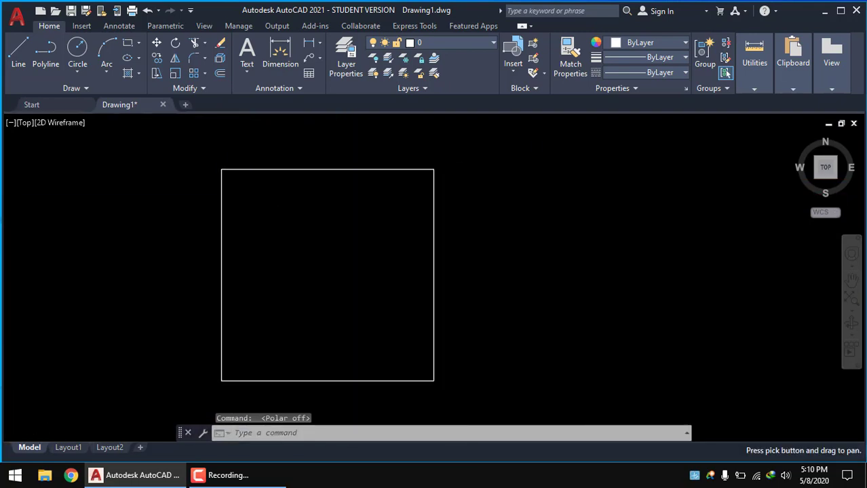
left_click(138, 43)
left_click(143, 62)
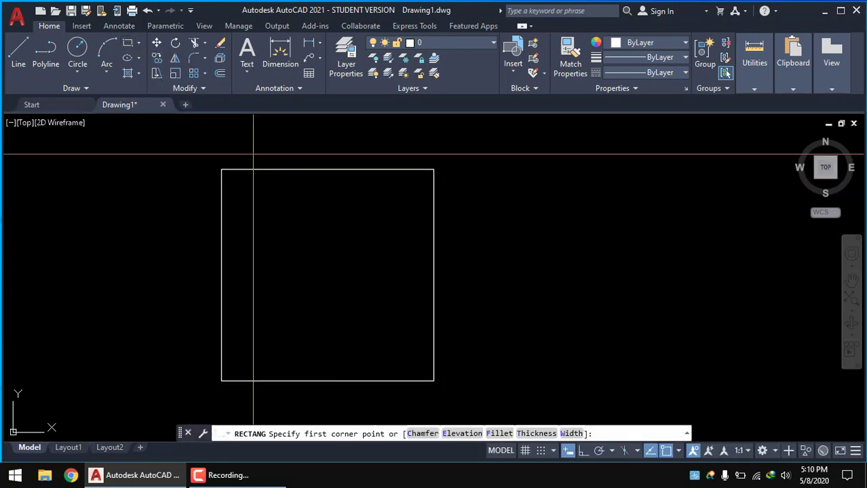
left_click(490, 373)
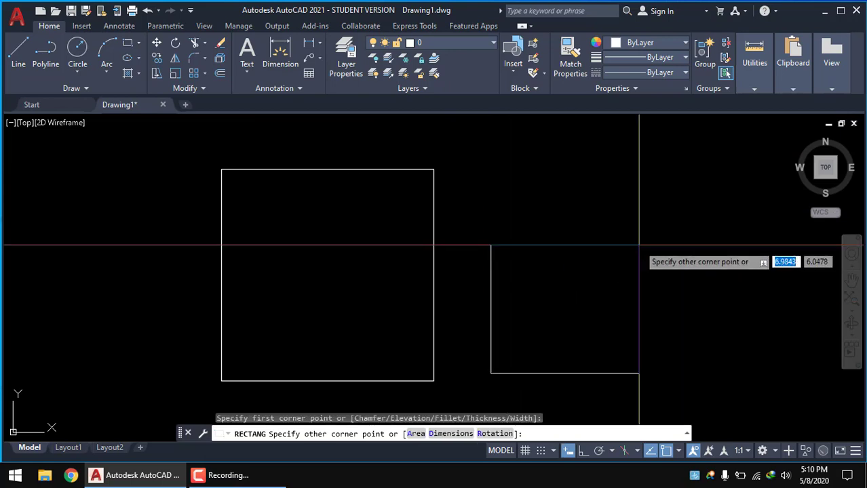
key("Tab")
type("10")
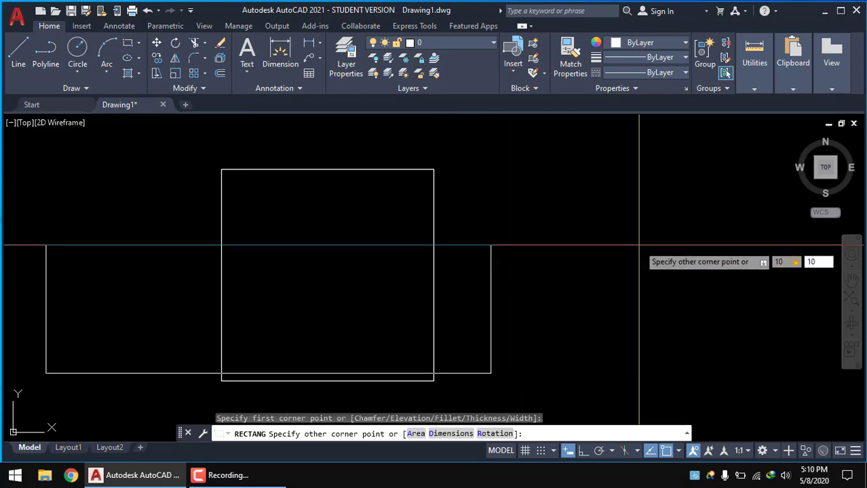
key("Return")
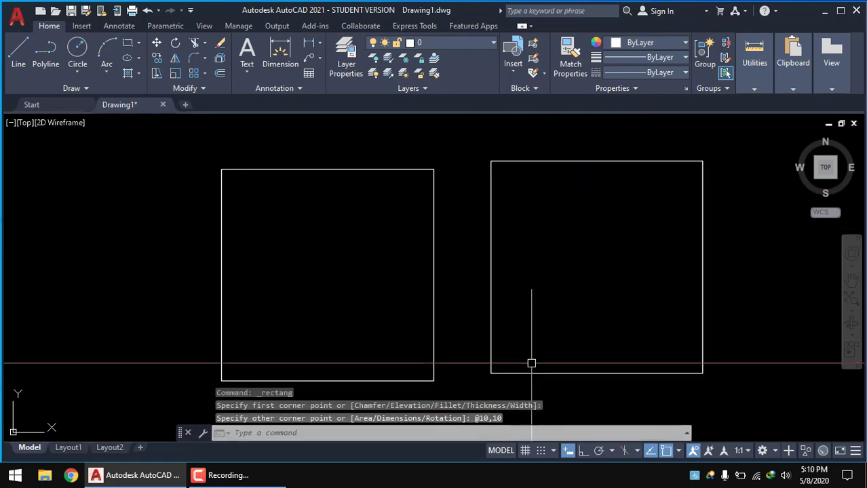
middle_click_drag(531, 363, 505, 341)
Measure the right square's bottom edge with Measure Distance, confirming it is 10.
left_click(749, 84)
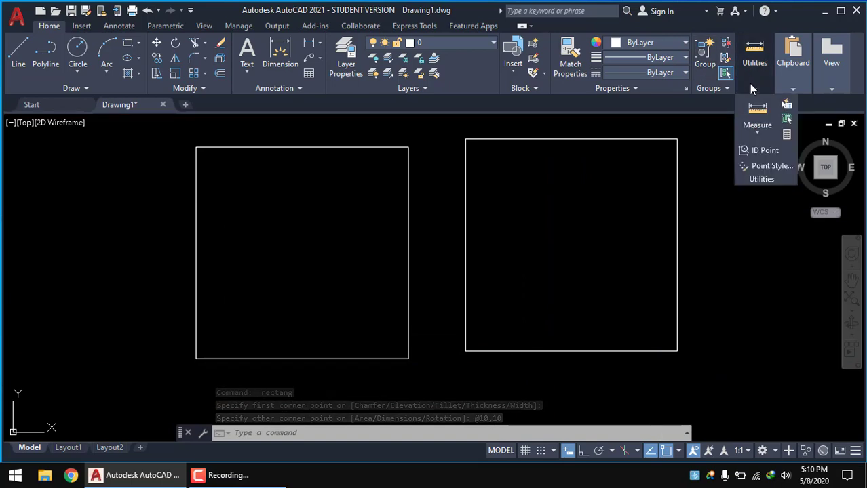
left_click(758, 130)
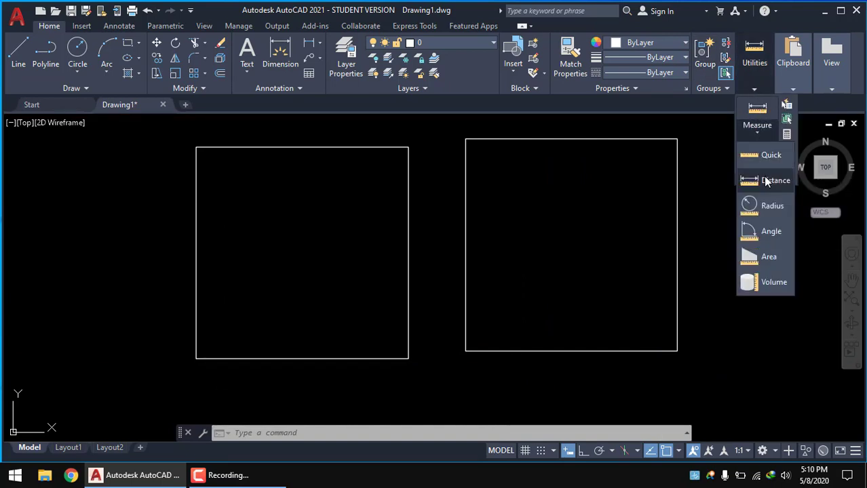
left_click(765, 178)
left_click(466, 350)
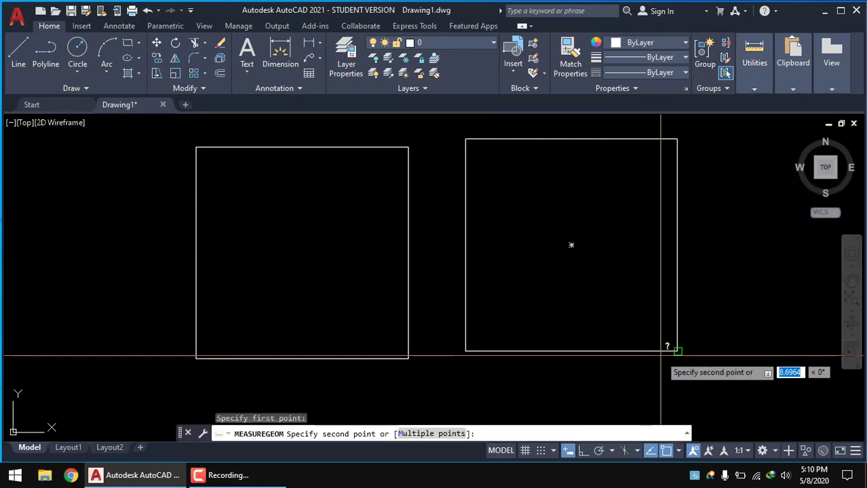
left_click(677, 350)
key("Escape")
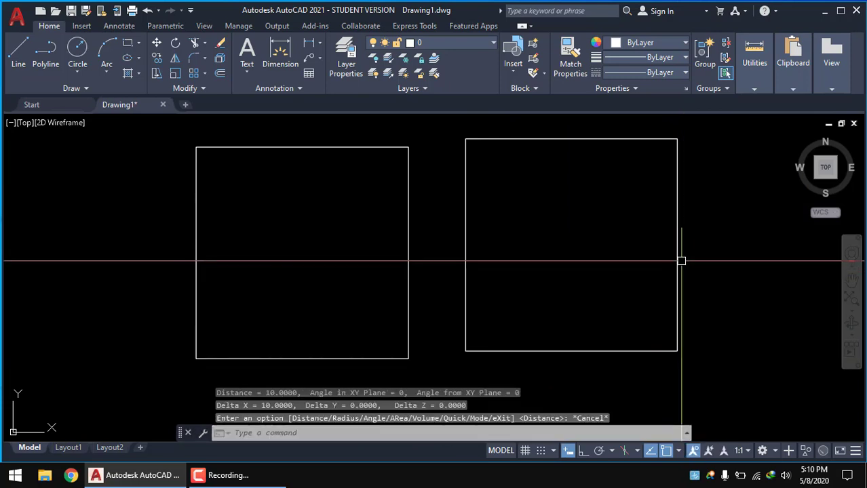
key("Return")
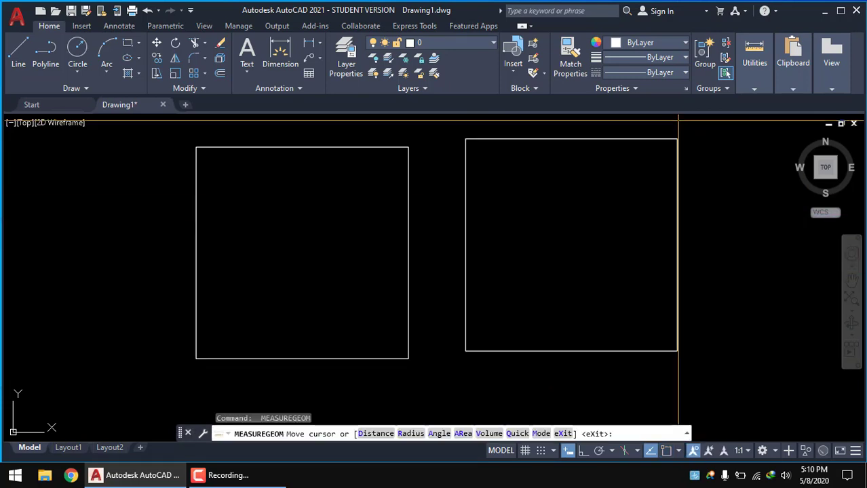
key("Escape")
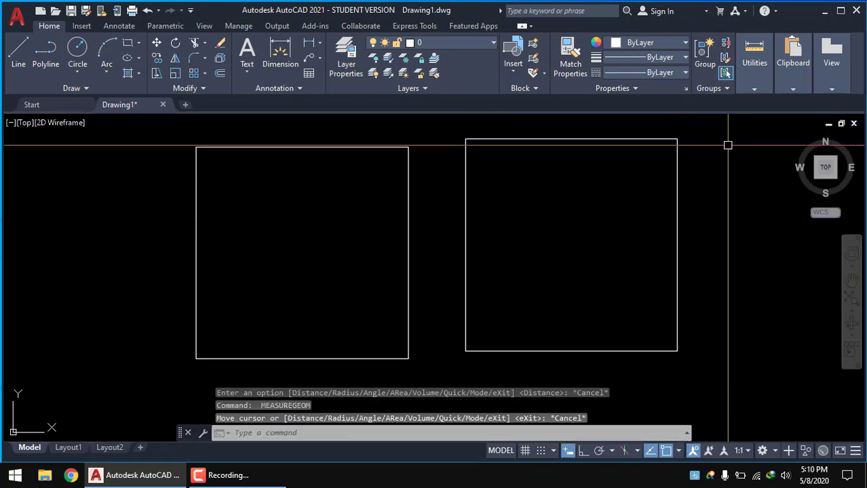
left_click(753, 90)
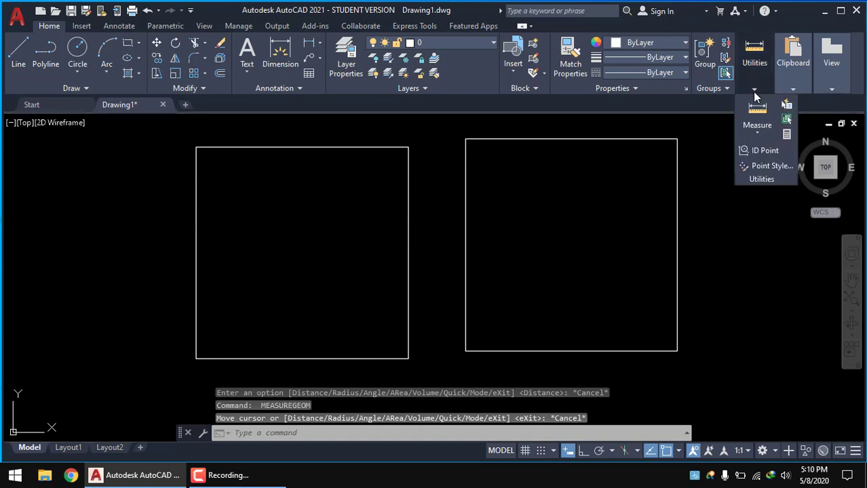
Turn polar tracking back on and erase the right square with E.
left_click(597, 451)
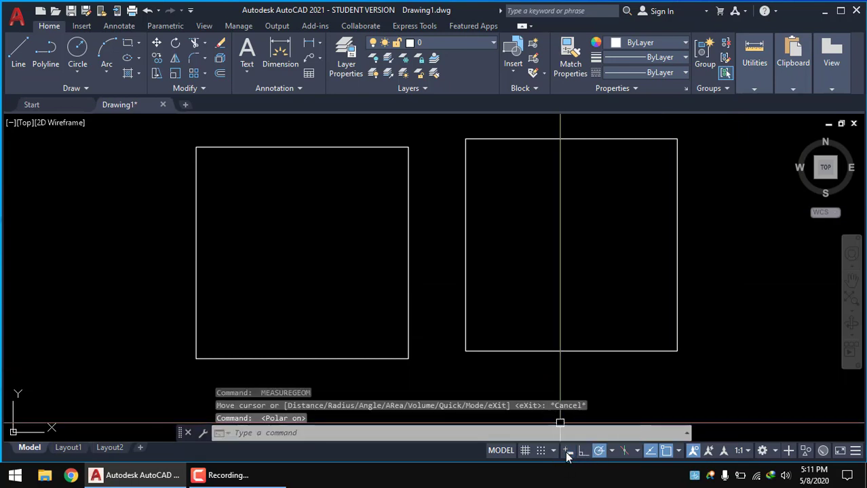
left_click(697, 359)
left_click(643, 323)
type("e")
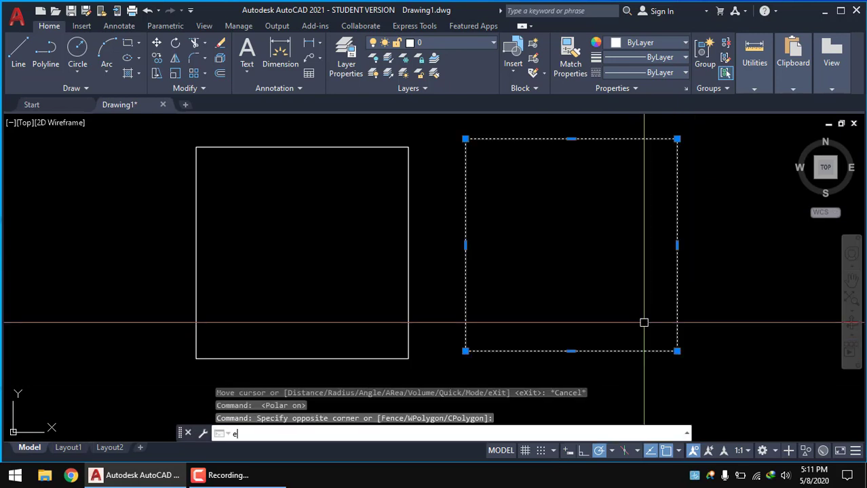
key("Return")
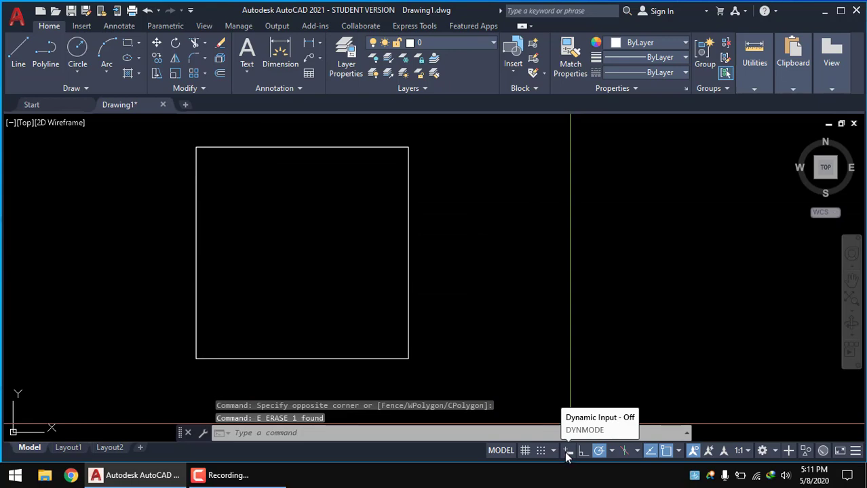
Draw a rectangle from a picked corner to absolute point 10,10, making a wide rectangle below the square.
left_click(131, 42)
left_click(527, 349)
type("10,1")
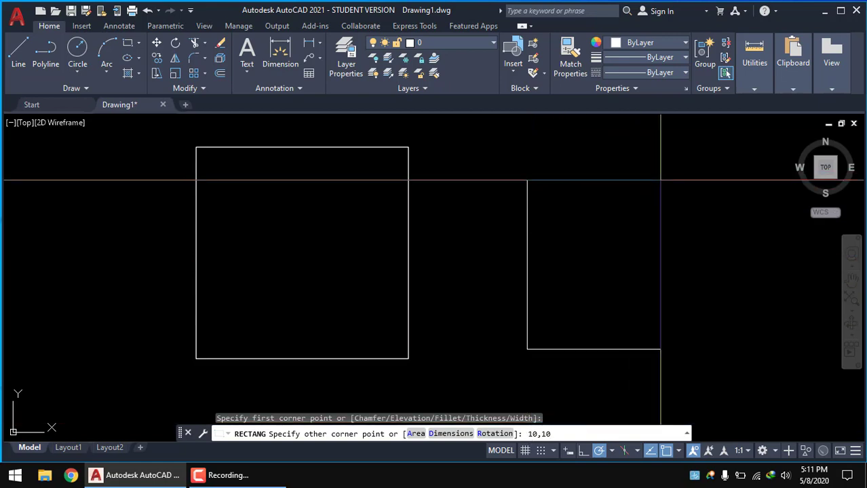
key("Return")
scroll(660, 180, "down", 2)
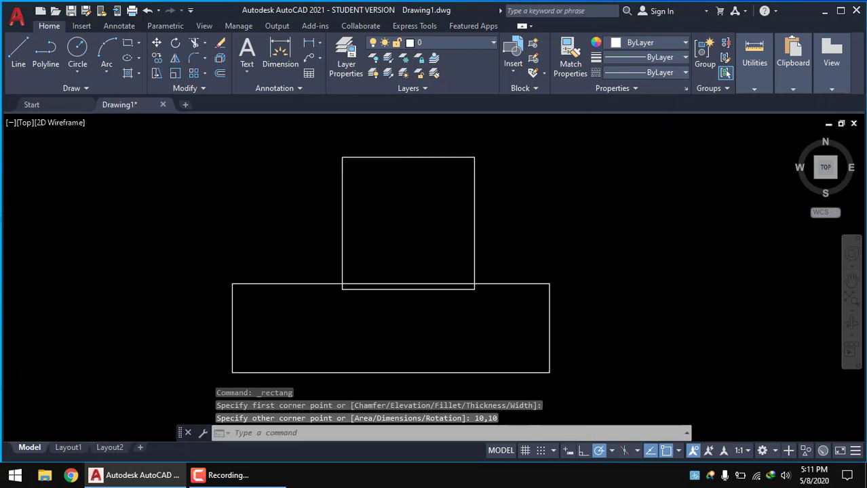
scroll(485, 204, "down", 2)
scroll(490, 234, "up", 4)
middle_click_drag(499, 241, 508, 248)
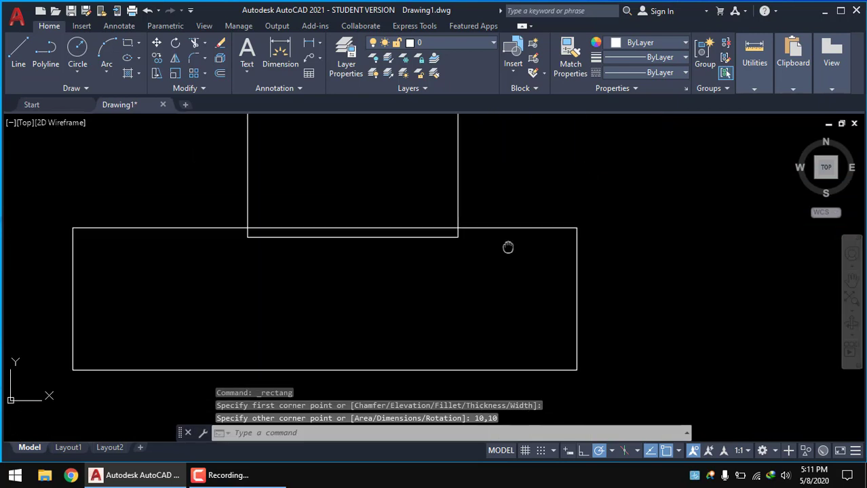
Measure the wide rectangle's right edge from top-right to bottom-right corner, reading 6.7571 units.
left_click(754, 86)
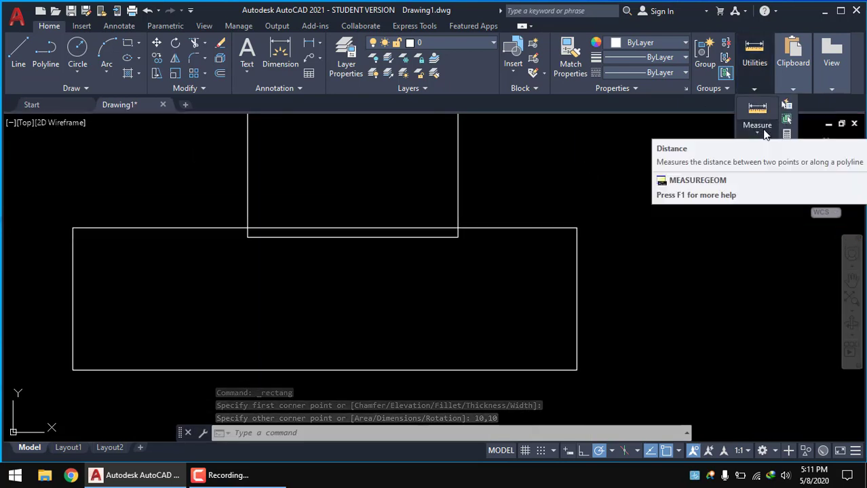
left_click(757, 131)
left_click(774, 181)
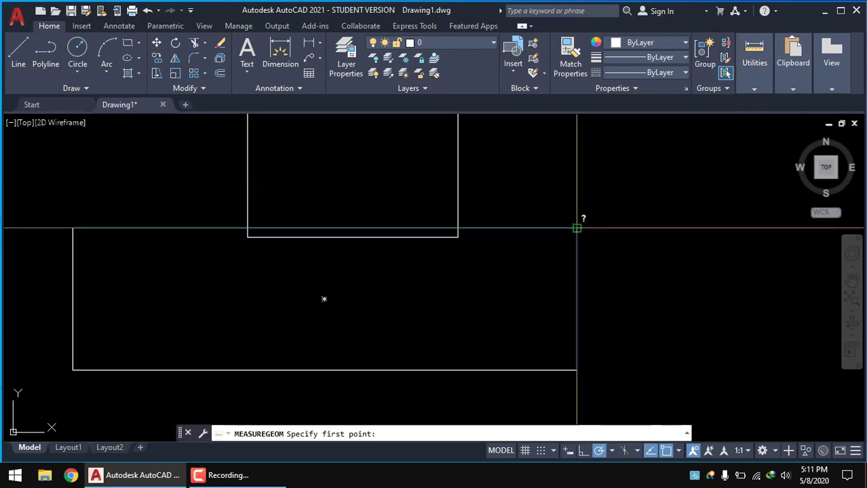
left_click(577, 328)
left_click(576, 369)
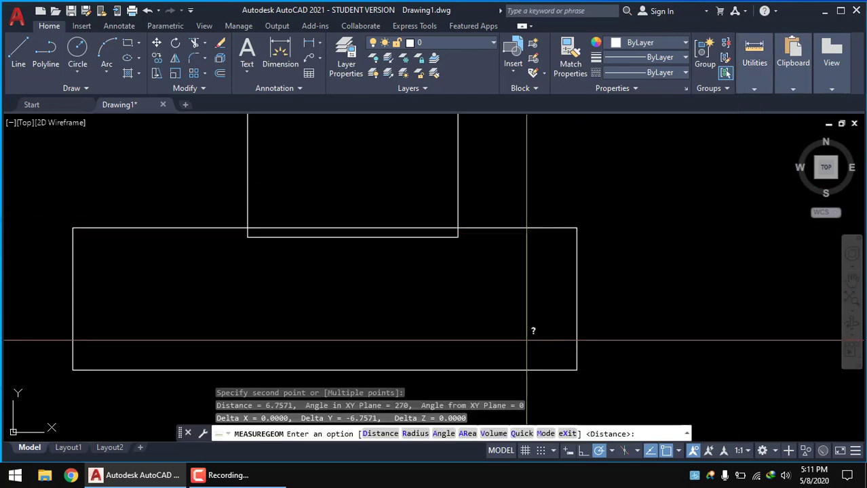
left_click(754, 87)
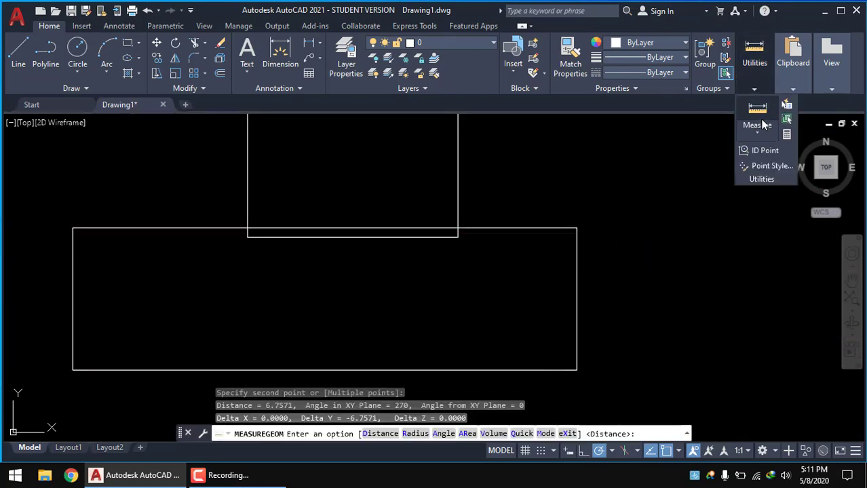
left_click(757, 112)
left_click(757, 131)
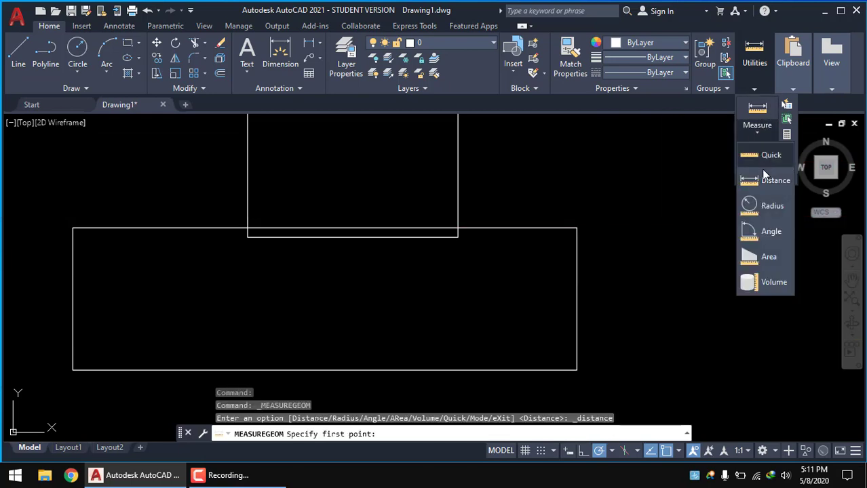
left_click(757, 112)
left_click(577, 228)
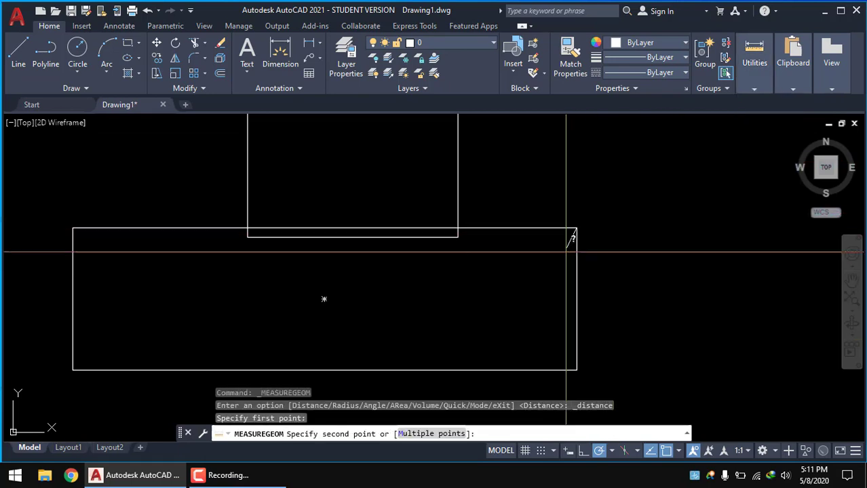
left_click(577, 370)
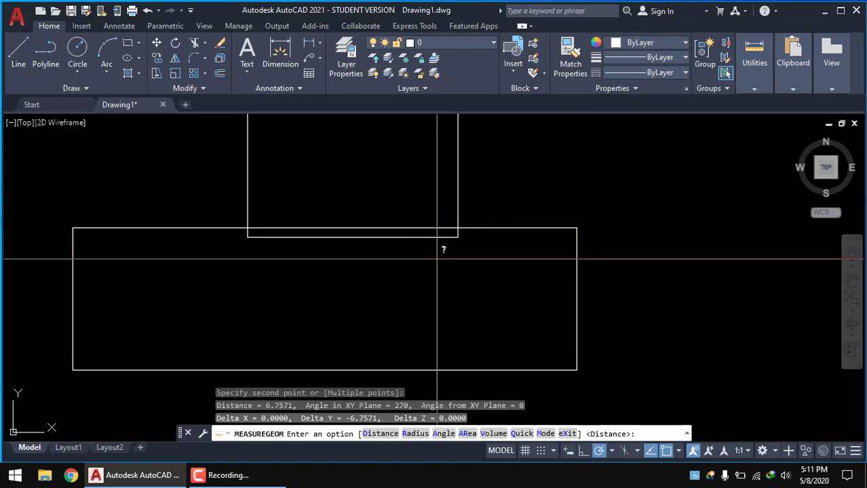
left_click(320, 44)
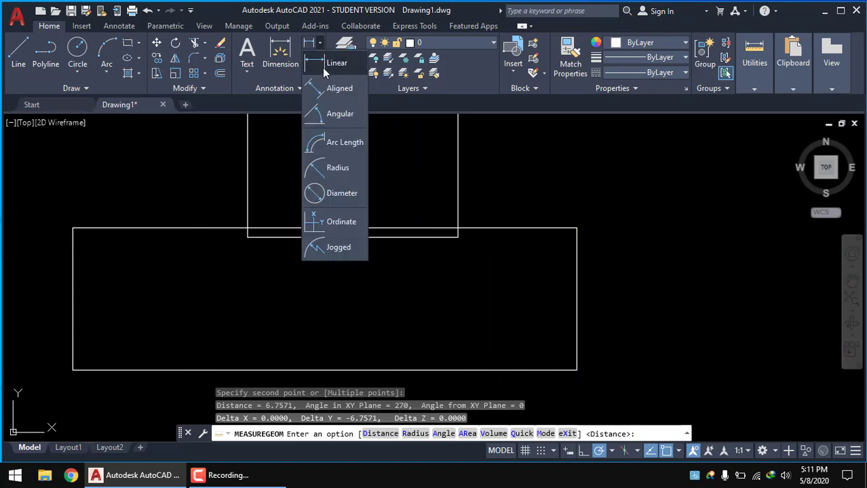
Add a linear dimension of 6.7571 along the wide rectangle's right edge.
left_click(324, 69)
left_click(576, 228)
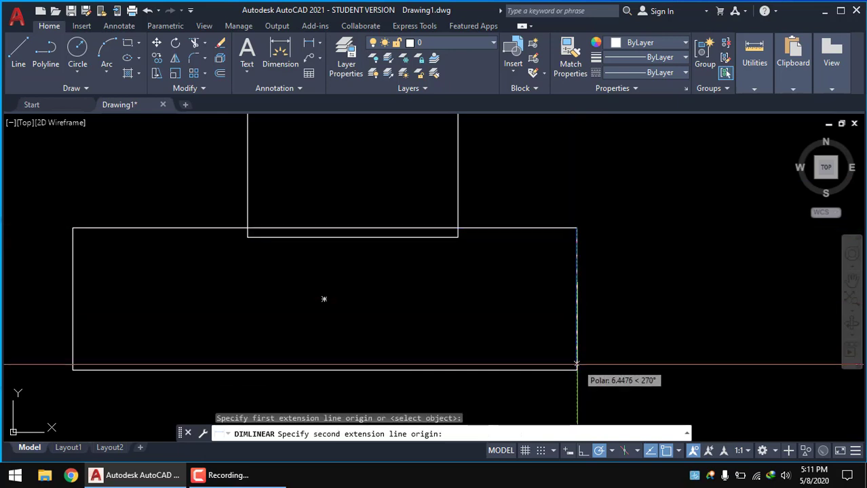
left_click(576, 364)
scroll(601, 312, "up", 5)
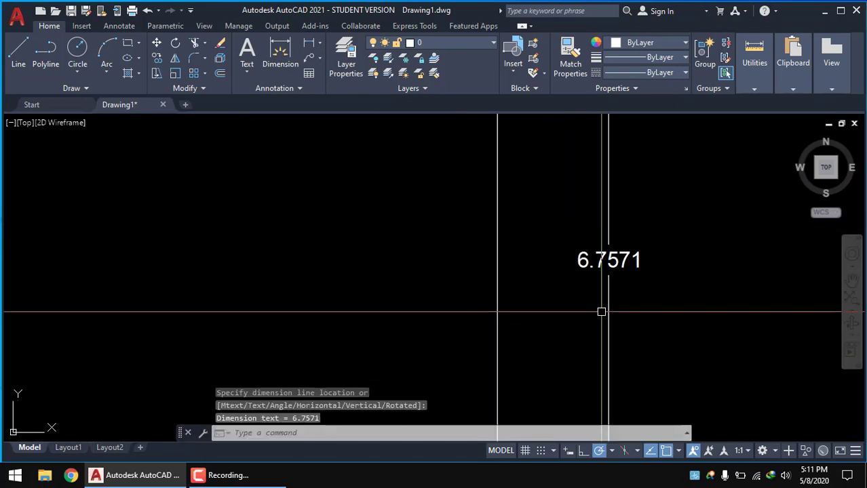
scroll(601, 312, "down", 5)
middle_click_drag(604, 297, 592, 257)
left_click(593, 257)
Erase the wide rectangle and its dimension, leaving only the original square.
left_click(648, 345)
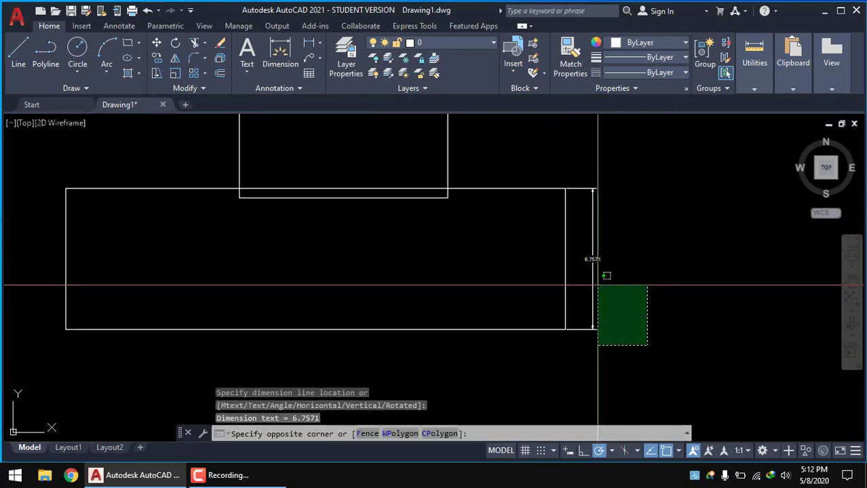
left_click(537, 167)
key("Return")
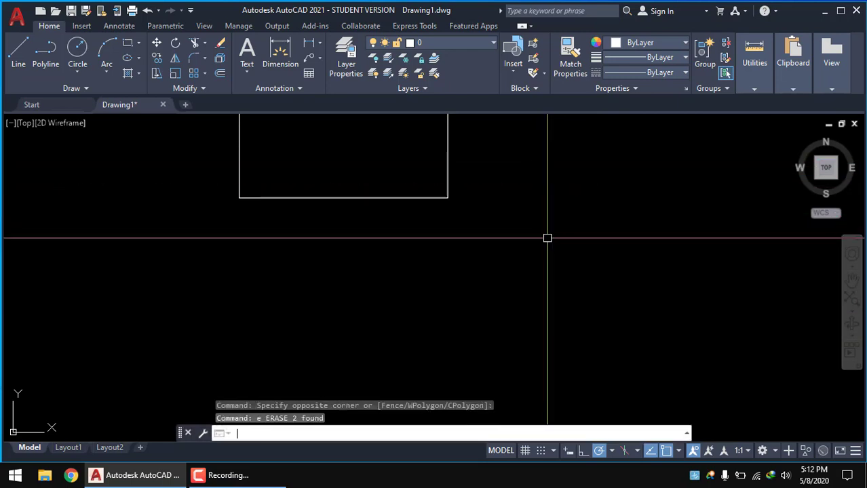
mouse_move(426, 141)
middle_mouse_down()
mouse_move(418, 244)
mouse_move(373, 316)
middle_mouse_up()
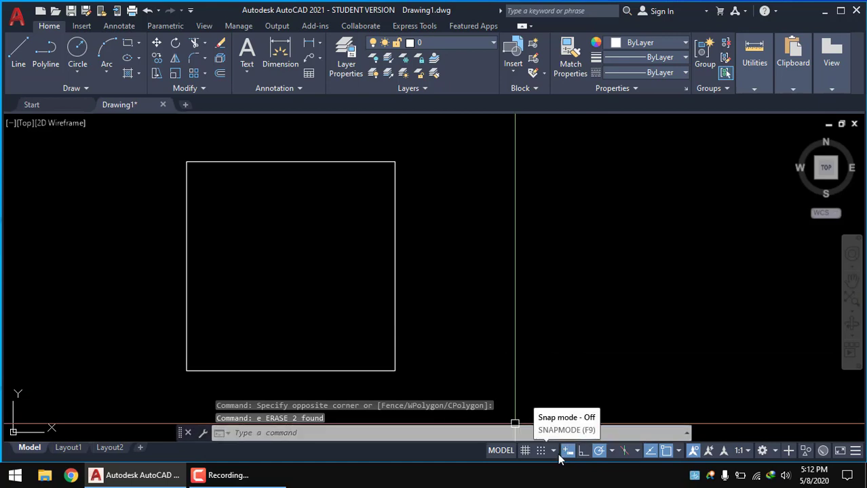
left_click(139, 44)
left_click(142, 58)
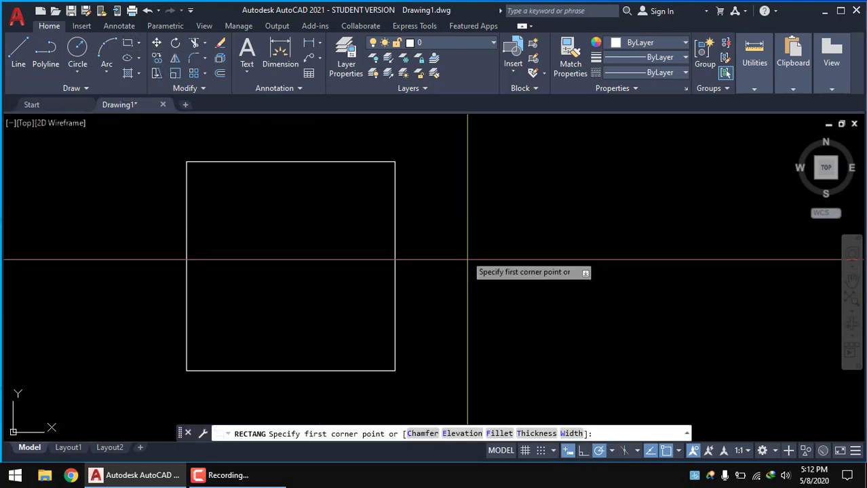
left_click(472, 357)
type("10")
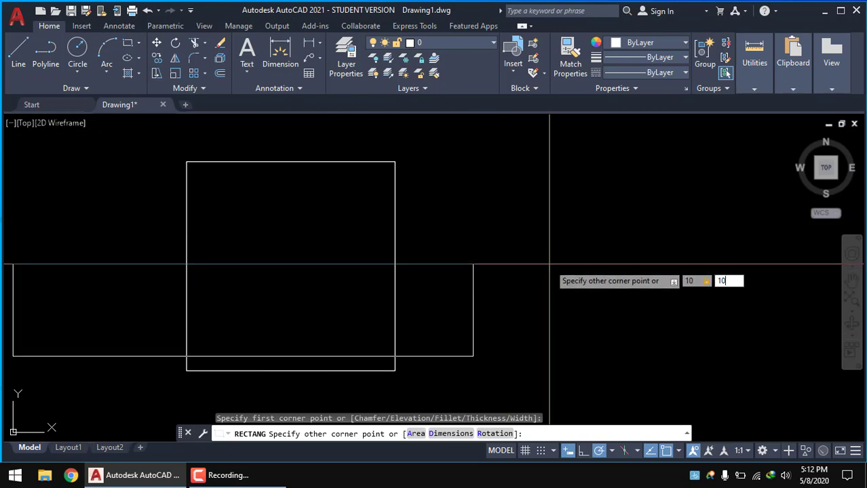
key("Return")
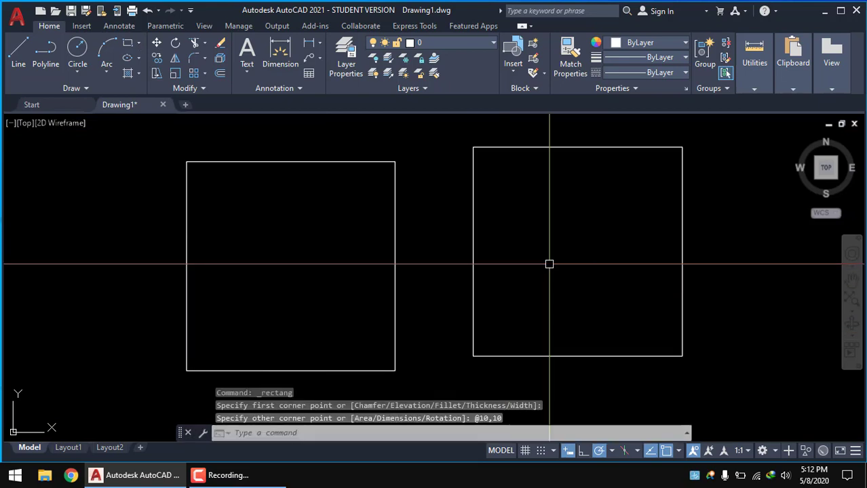
middle_click_drag(499, 251, 408, 254)
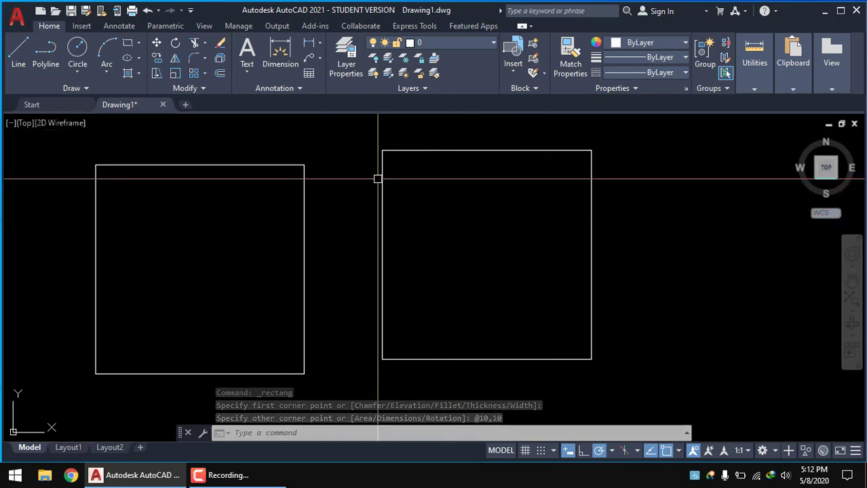
middle_click_drag(586, 299, 562, 294)
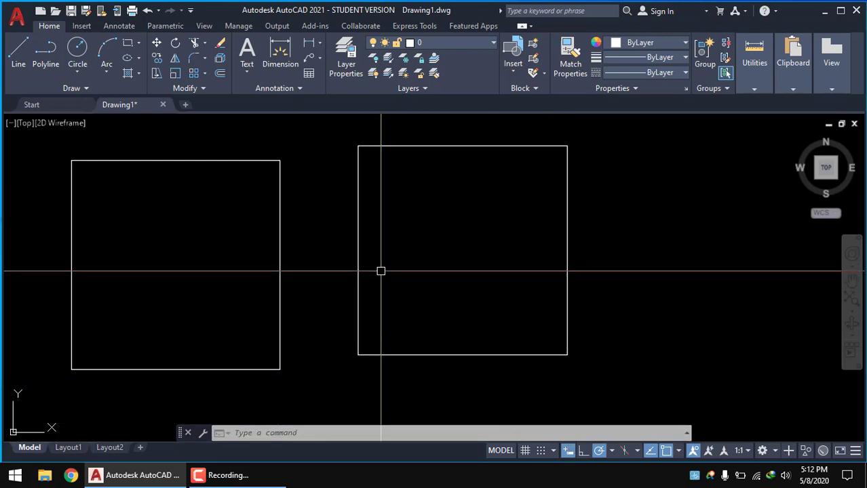
middle_click_drag(316, 282, 314, 298)
scroll(302, 305, "down", 2)
scroll(312, 300, "up", 2)
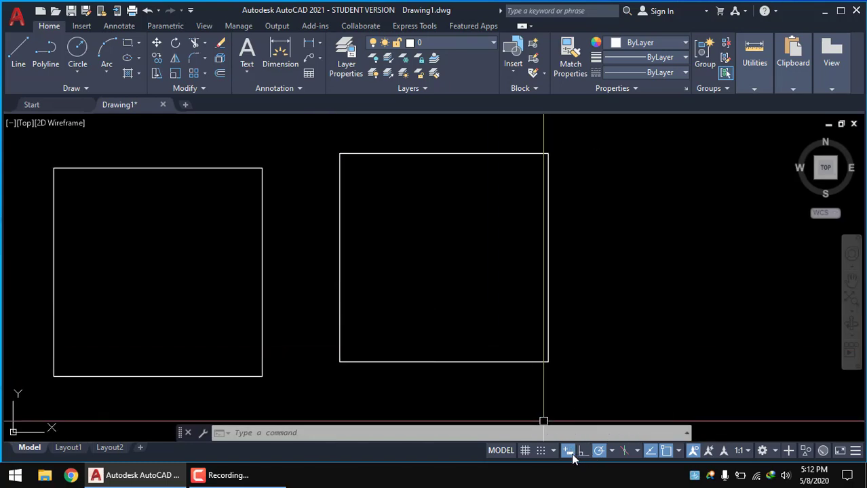
middle_click_drag(425, 331, 415, 347)
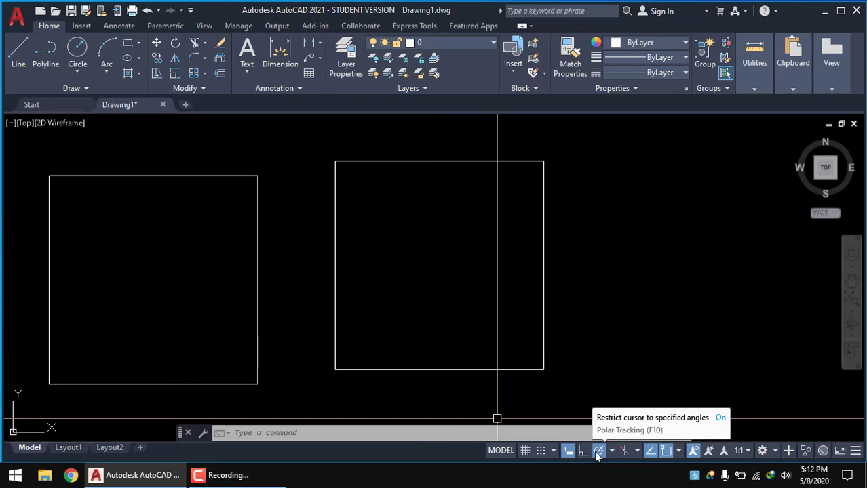
Draw an open run of polar-tracked horizontal and vertical line segments right of the squares.
left_click(26, 65)
middle_click_drag(599, 266, 393, 276)
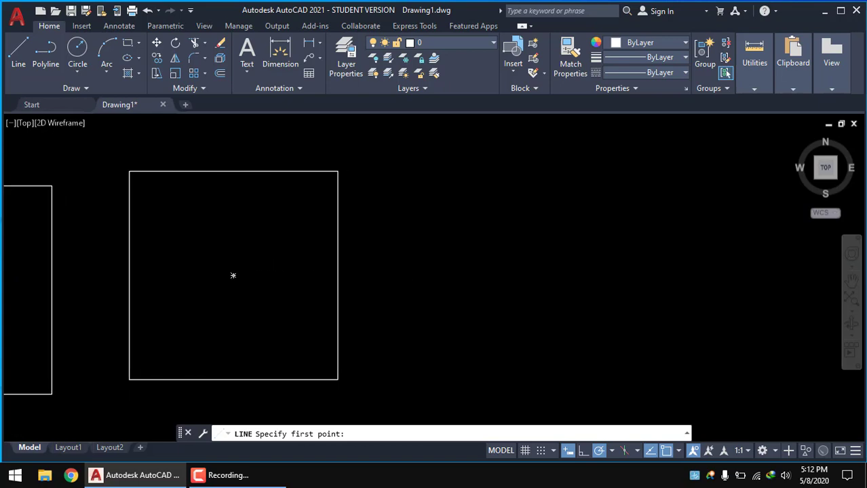
left_click(392, 286)
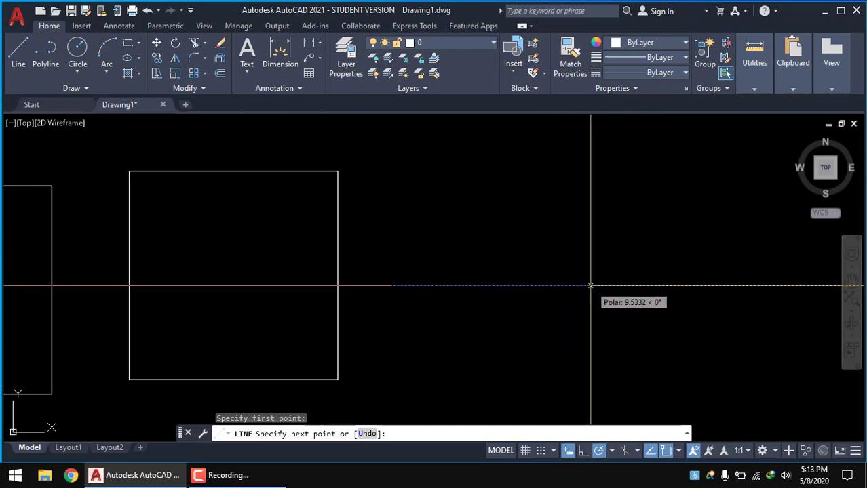
left_click(590, 285)
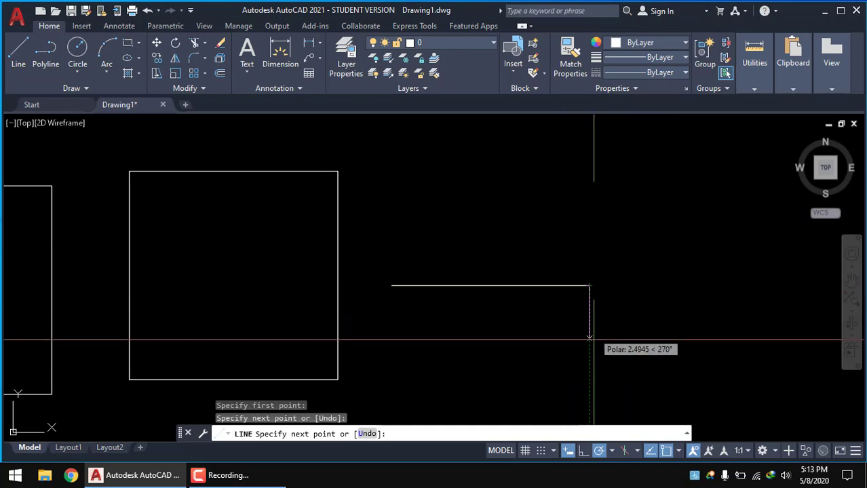
left_click(589, 371)
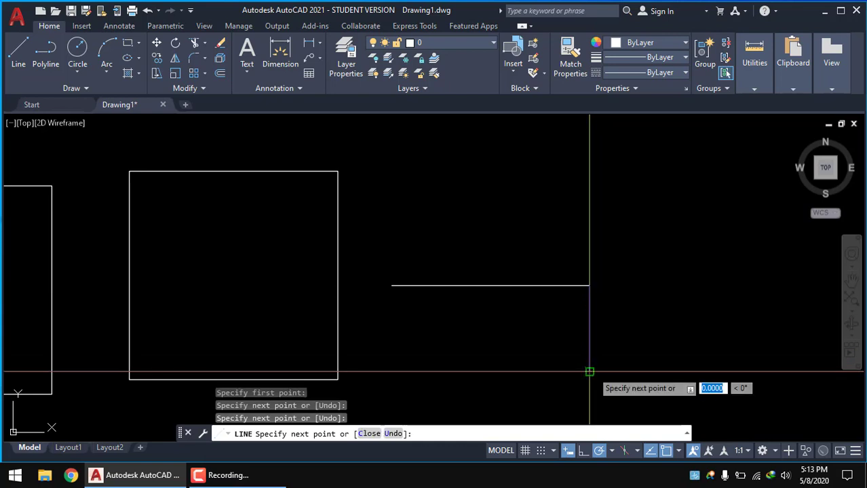
left_click(508, 371)
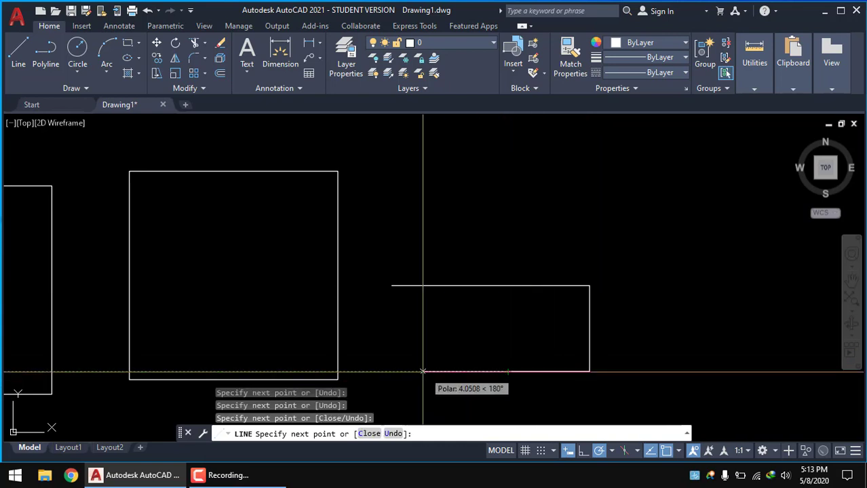
left_click(419, 371)
left_click(419, 340)
left_click(445, 340)
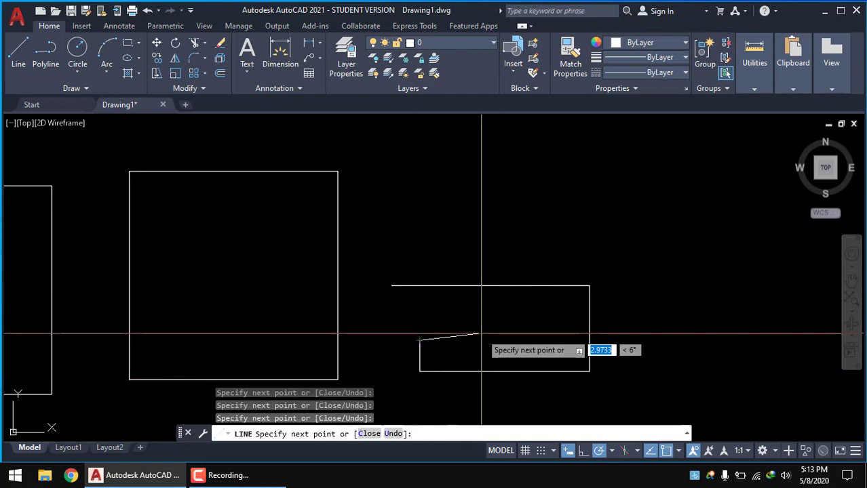
right_click(487, 333)
left_click(519, 167)
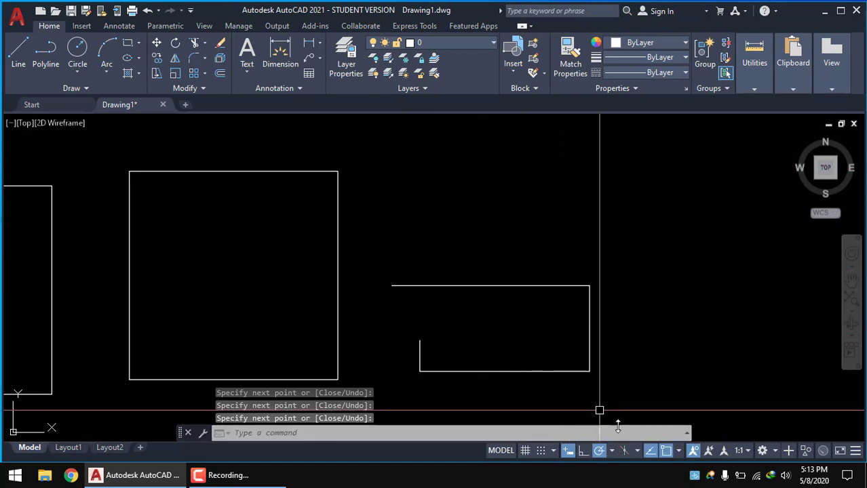
With polar tracking off, draw one slightly tilted line above the bracket shape.
left_click(595, 453)
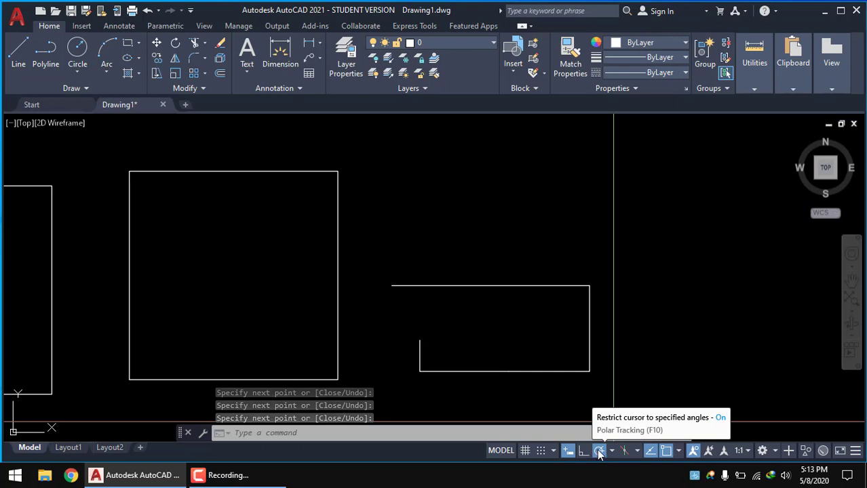
left_click(19, 53)
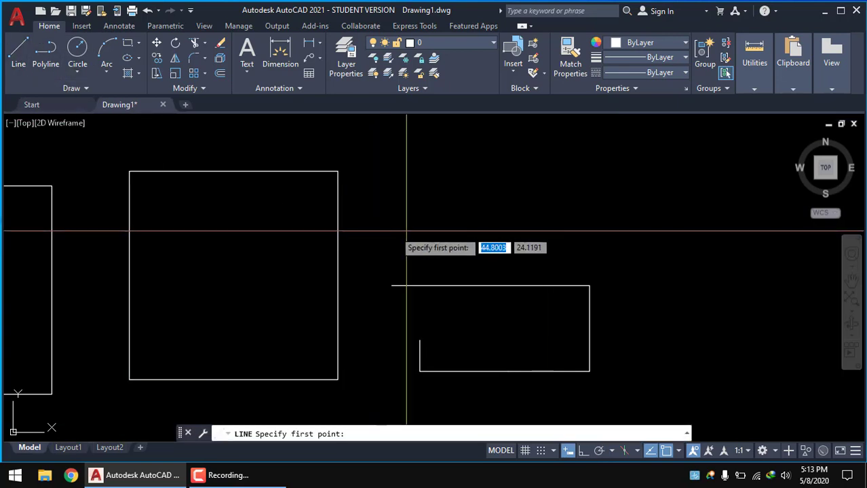
left_click(406, 230)
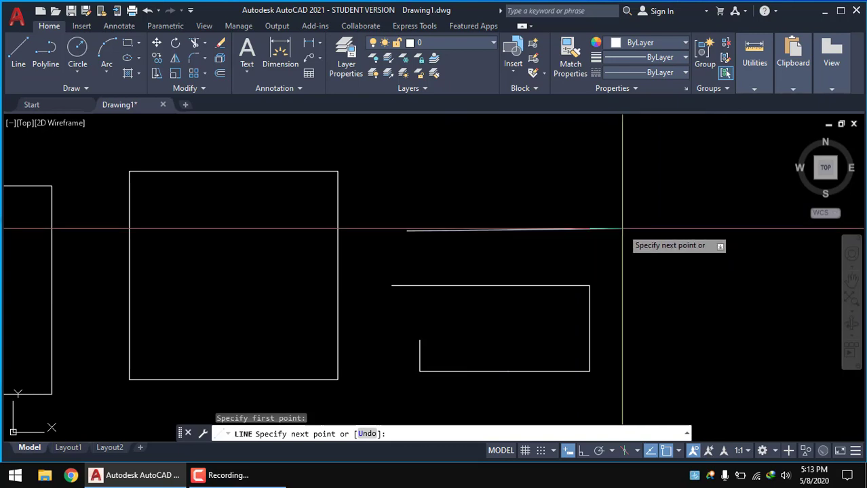
left_click(623, 229)
right_click(638, 190)
left_click(646, 193)
scroll(582, 234, "up", 4)
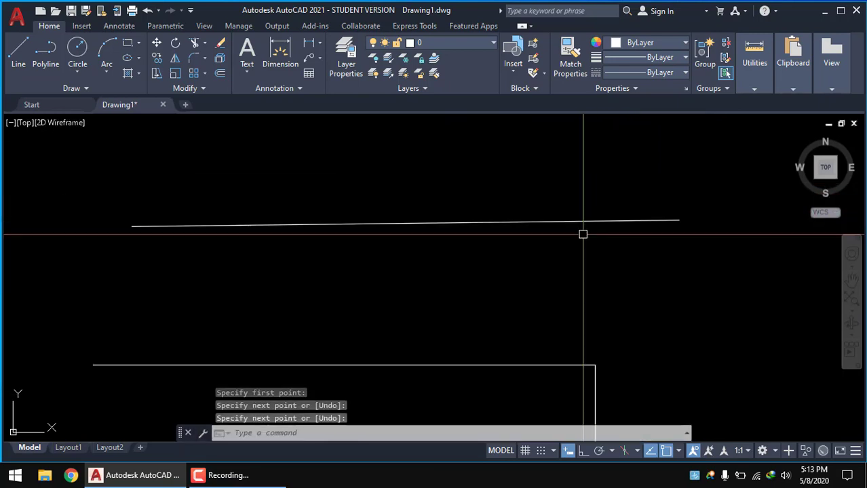
middle_click_drag(582, 234, 579, 196)
scroll(566, 202, "down", 2)
scroll(526, 219, "down", 2)
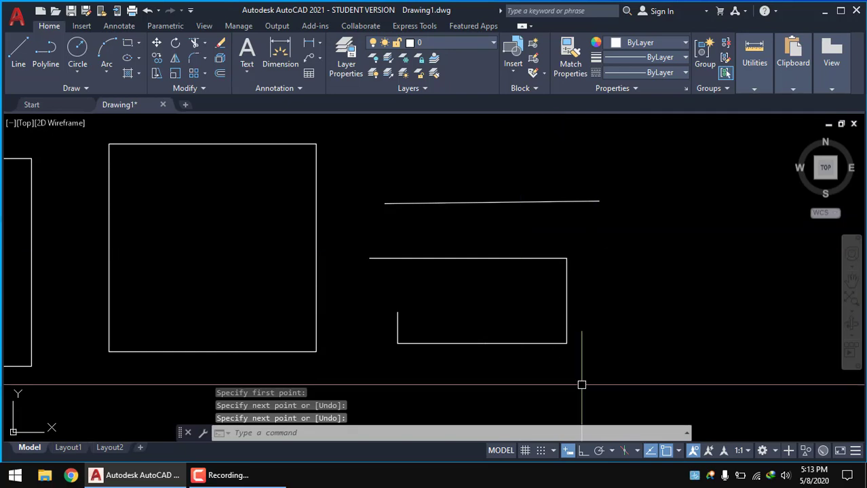
Turn polar tracking back on and start a stepped outline going right, up, then left.
left_click(600, 452)
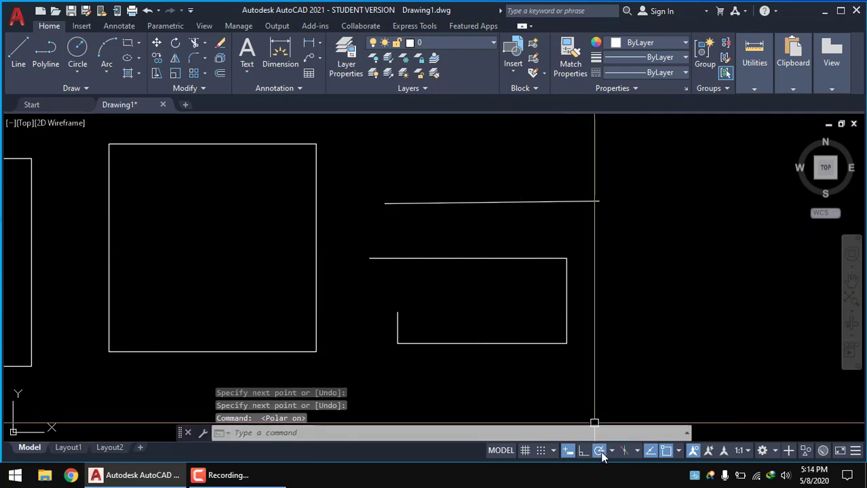
left_click(18, 52)
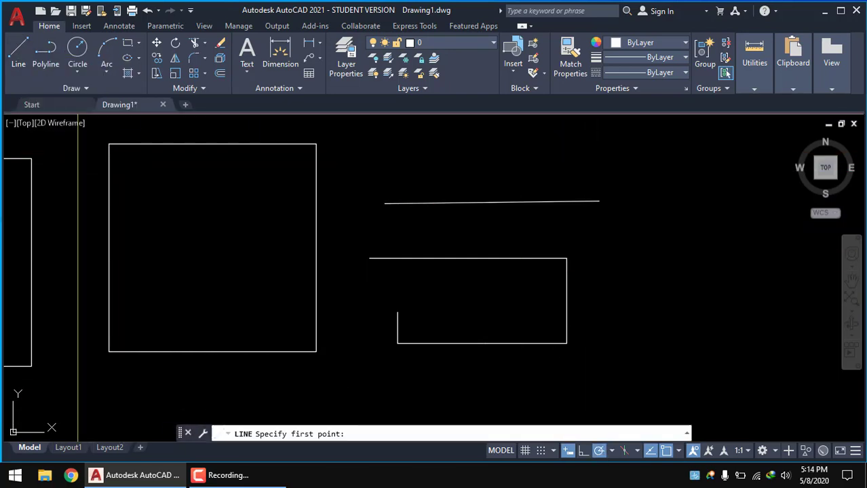
middle_click_drag(492, 181, 448, 272)
left_click(333, 247)
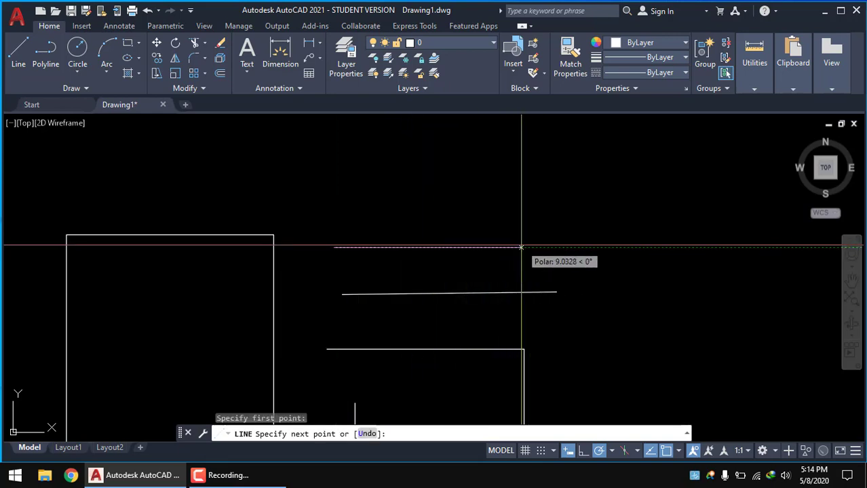
left_click(528, 247)
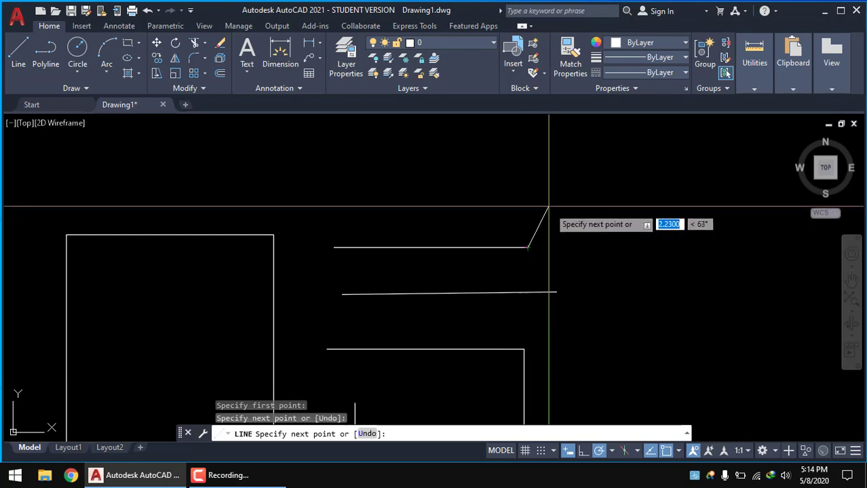
left_click(528, 181)
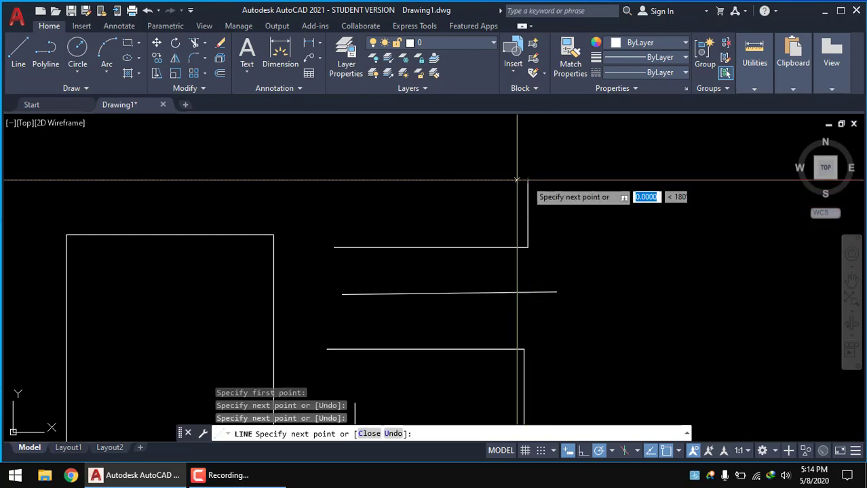
left_click(422, 180)
Finish the stepped outline with short up, right, down, right and down segments.
left_click(422, 146)
left_click(479, 145)
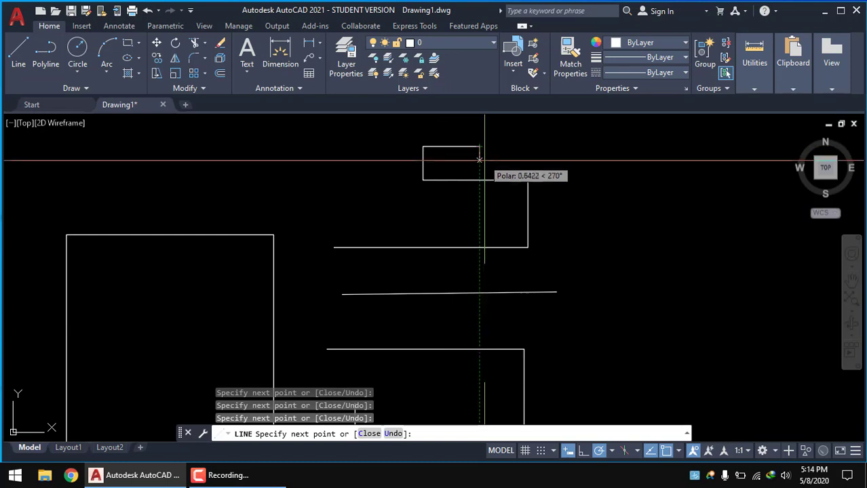
left_click(479, 165)
left_click(537, 165)
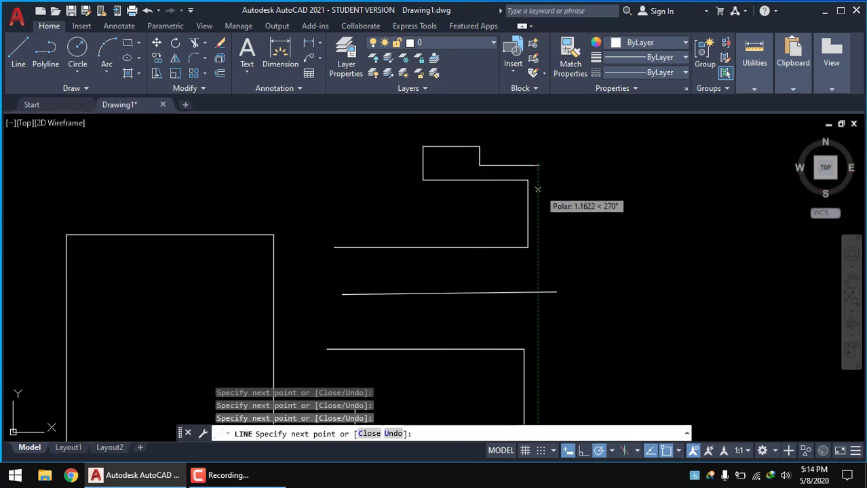
left_click(538, 190)
right_click(561, 192)
left_click(578, 200)
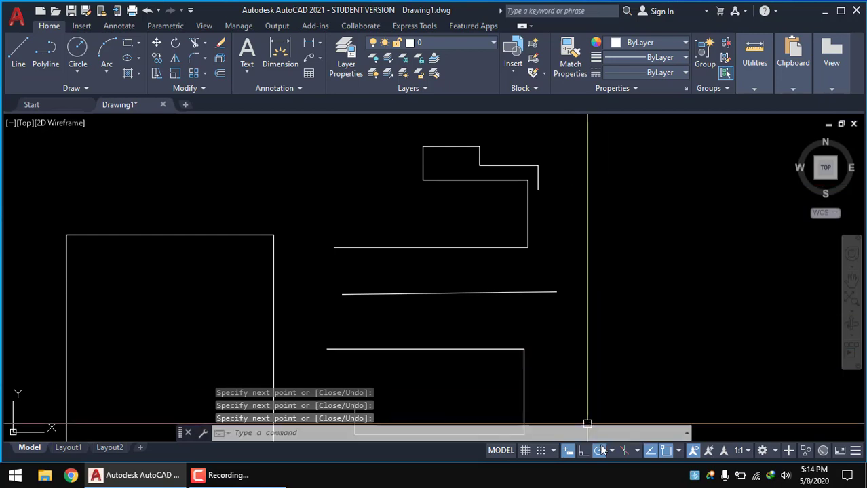
Zoom out and pan so both squares and all line shapes sit centred in view.
scroll(480, 303, "down", 3)
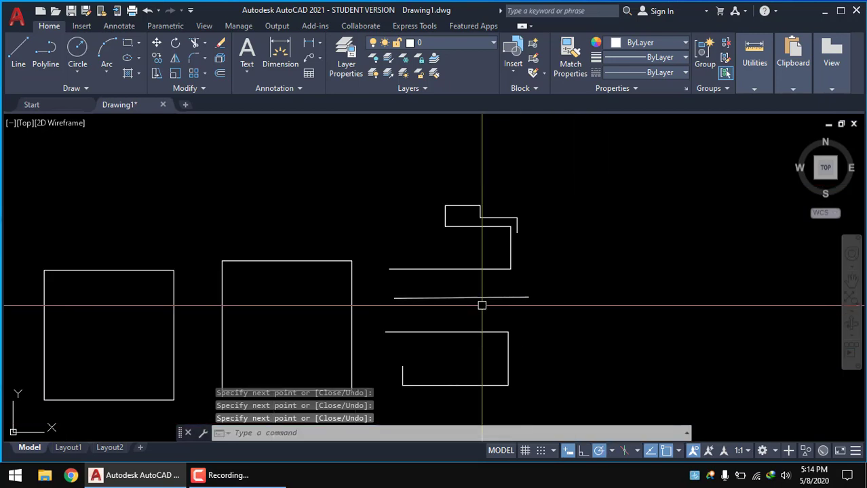
mouse_move(480, 304)
middle_mouse_down()
mouse_move(486, 245)
mouse_move(493, 255)
mouse_move(470, 300)
middle_mouse_up()
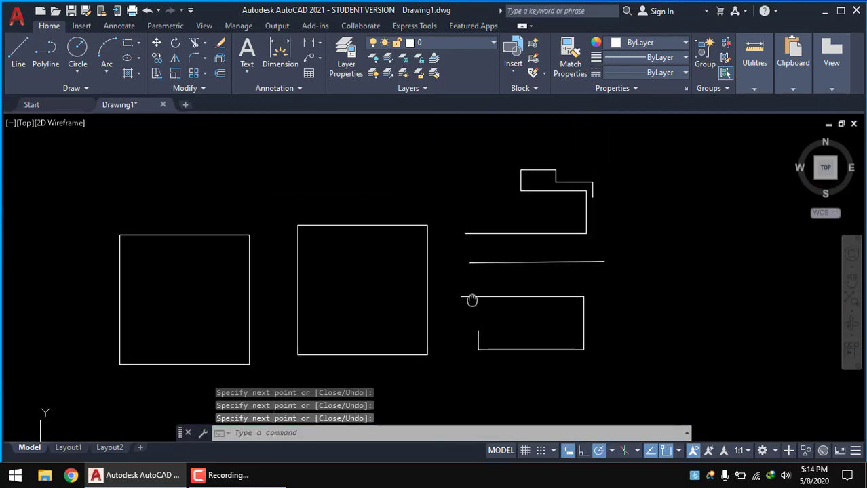
middle_click_drag(392, 297, 351, 300)
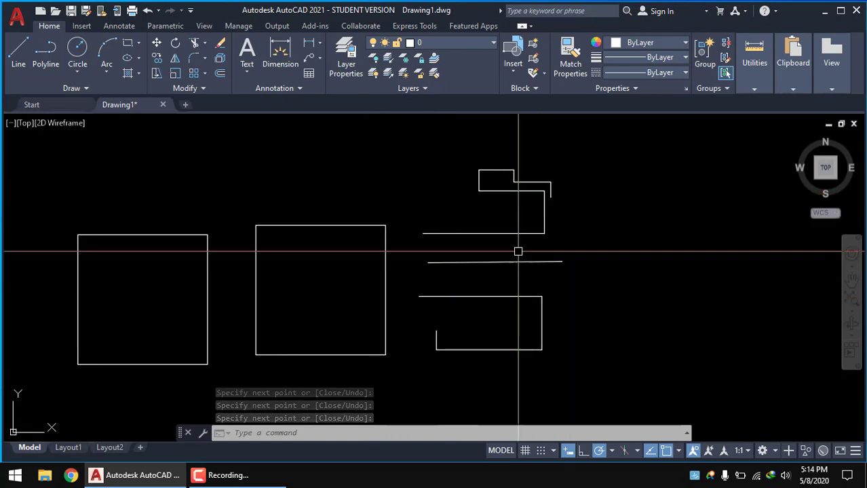
middle_click_drag(404, 258, 422, 258)
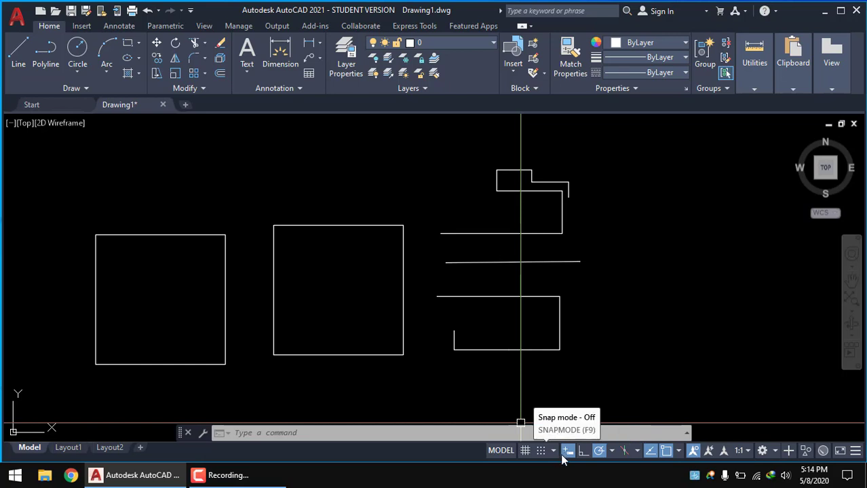
Check LineWeight in the status bar customization list so its toggle button appears.
left_click(855, 451)
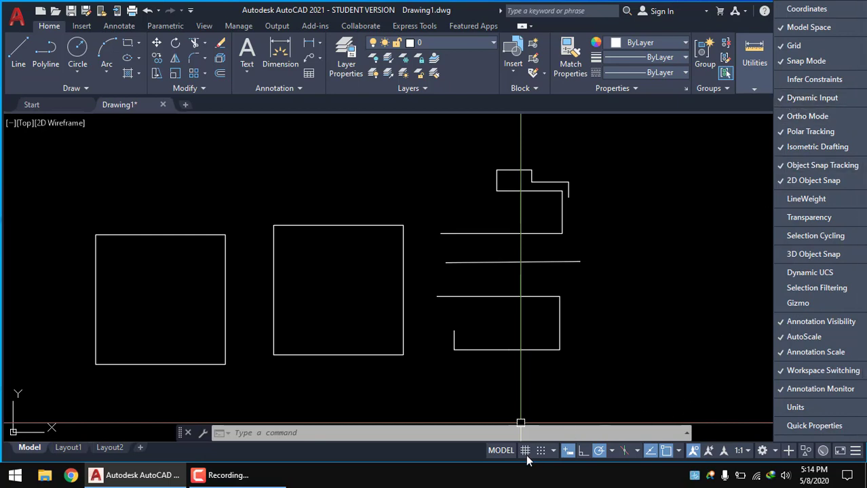
left_click(789, 101)
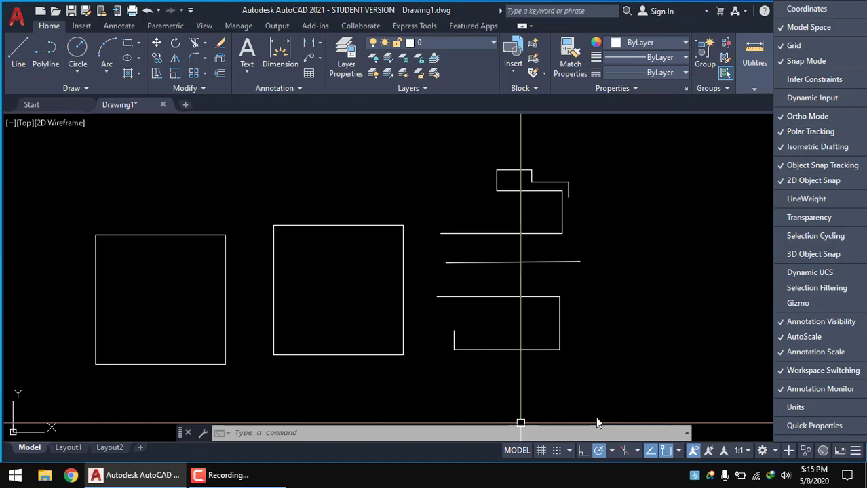
left_click(784, 99)
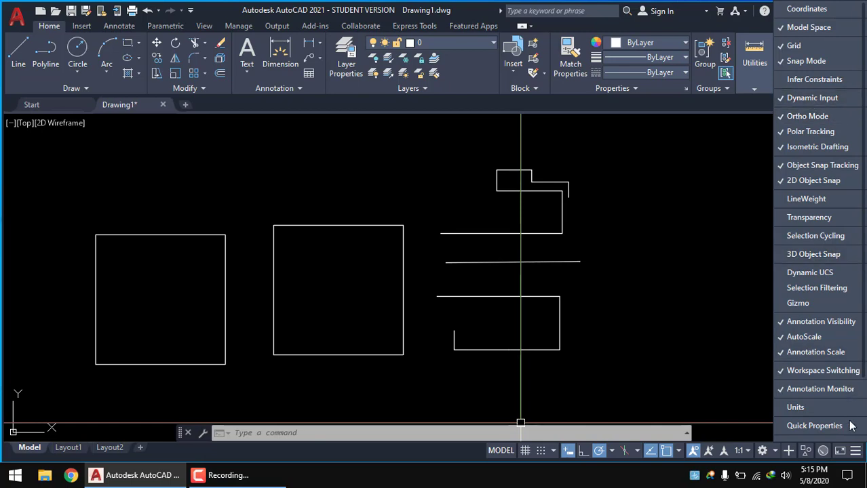
left_click(855, 455)
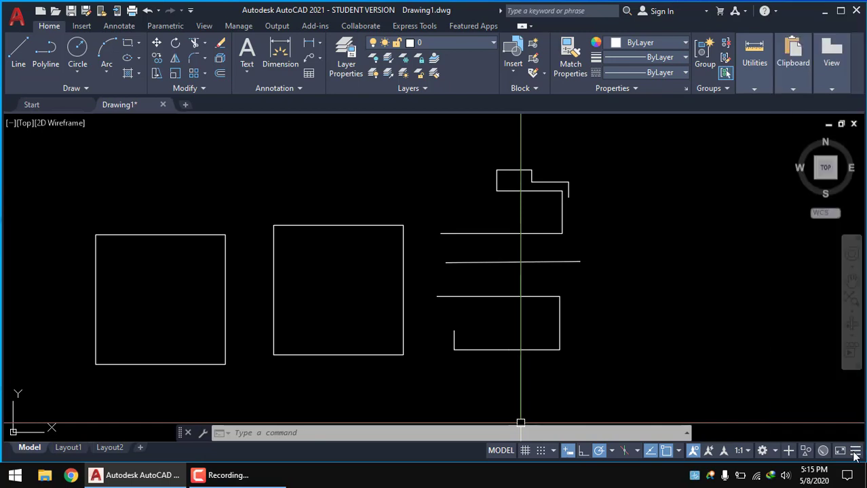
left_click(856, 455)
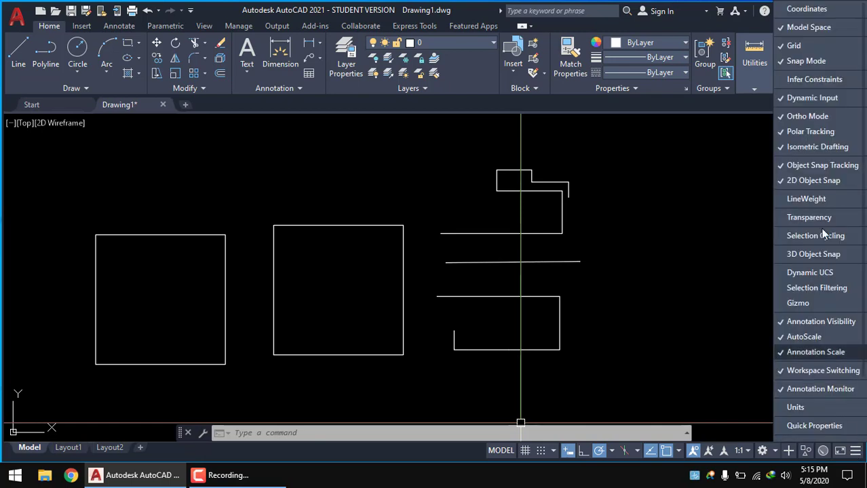
left_click(784, 201)
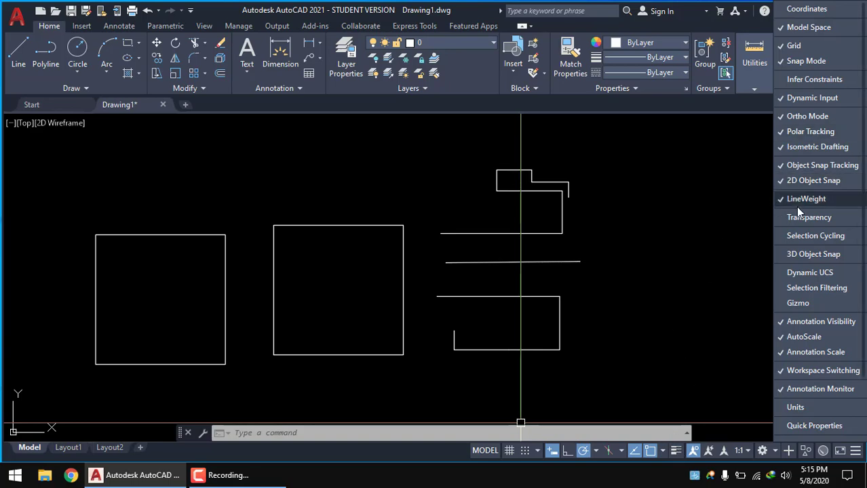
left_click(680, 249)
mouse_move(638, 307)
middle_mouse_down()
mouse_move(568, 290)
mouse_move(563, 310)
middle_mouse_up()
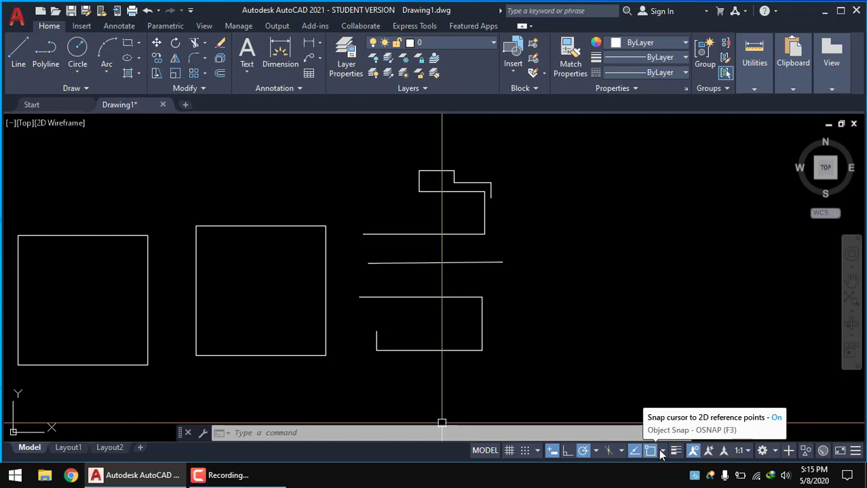
left_click(663, 451)
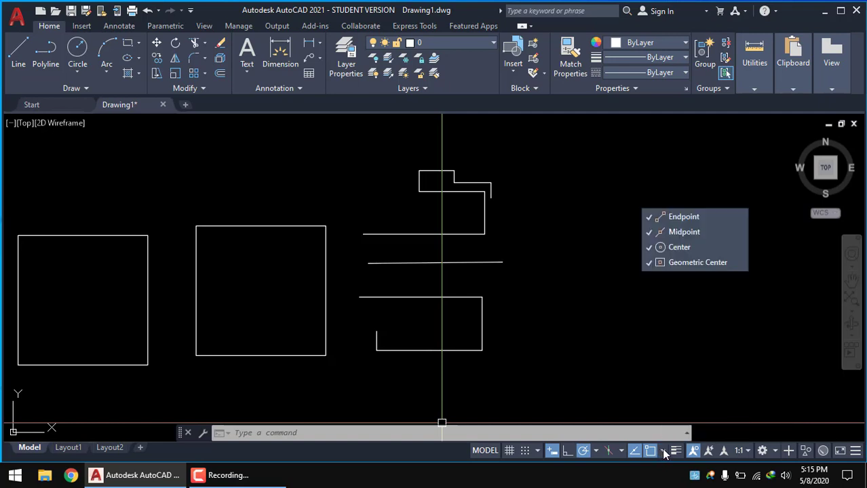
left_click(664, 452)
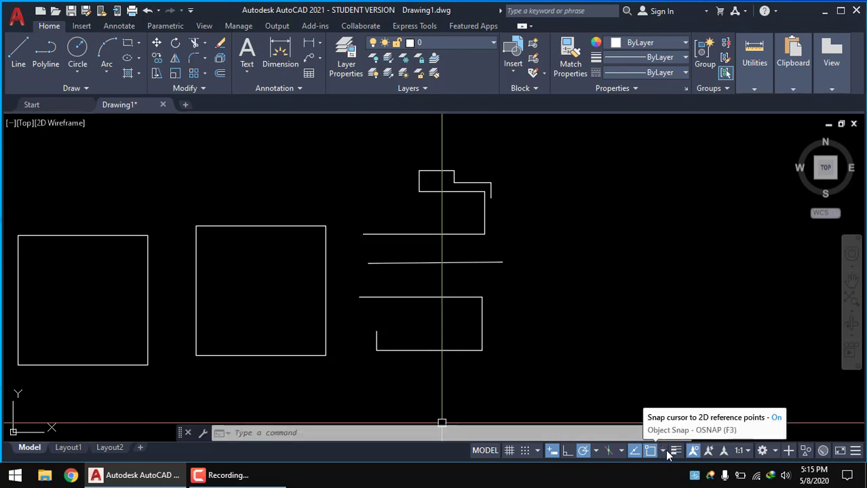
left_click(663, 451)
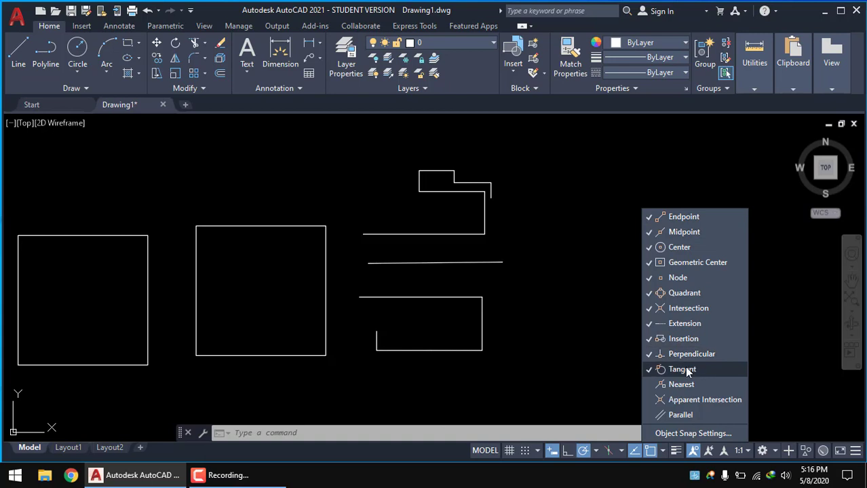
left_click(600, 384)
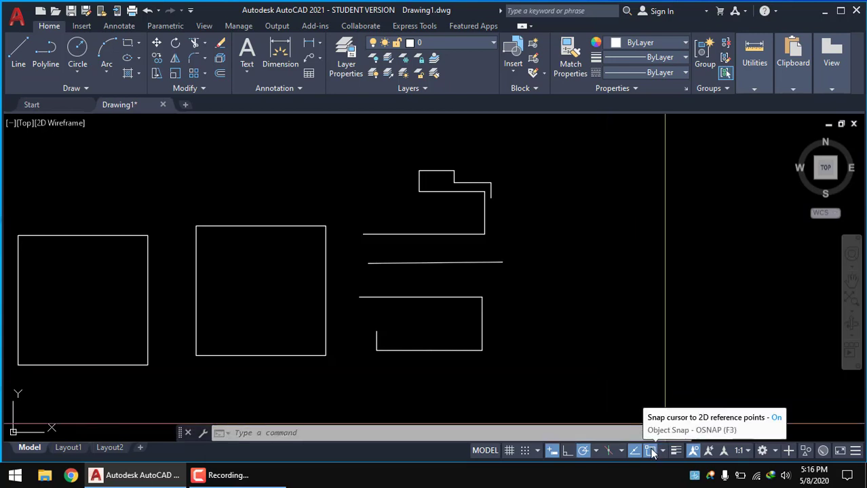
Draw a vertical line up from the second square's top-left corner.
left_click(18, 54)
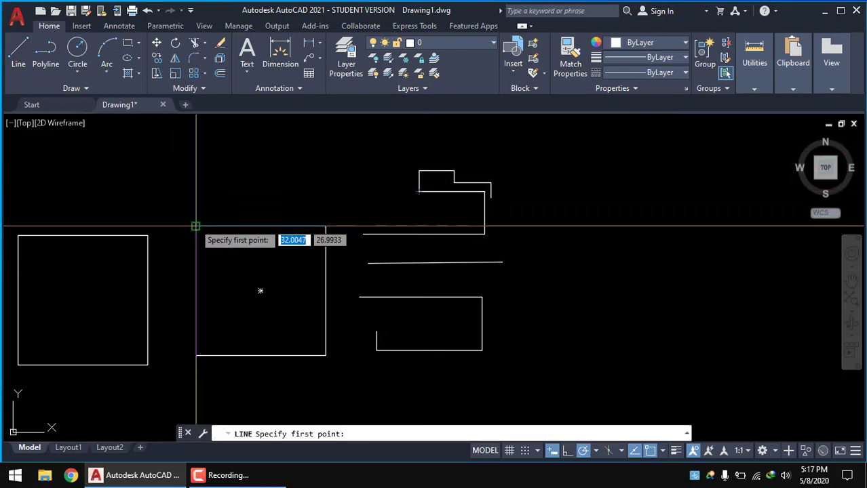
scroll(195, 226, "up", 5)
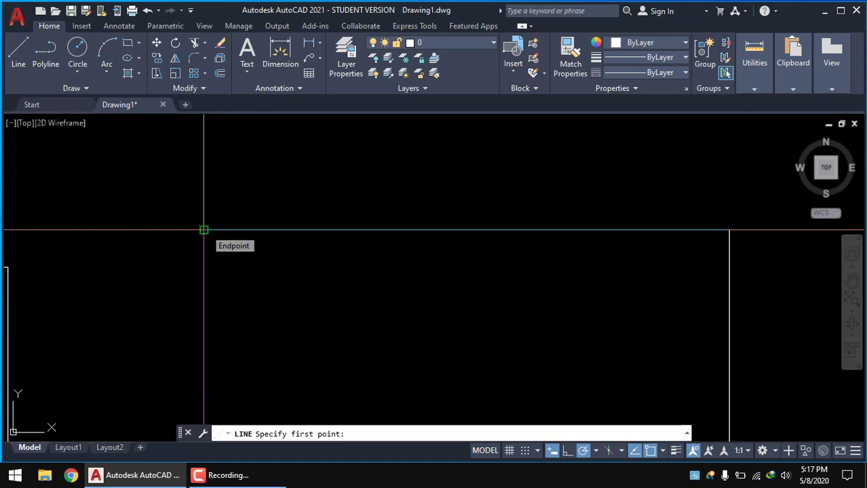
scroll(204, 230, "down", 5)
left_click(203, 230)
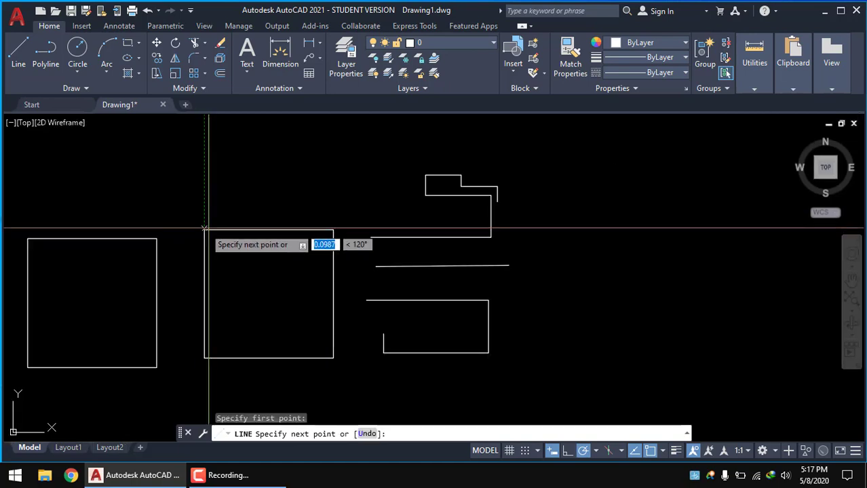
left_click(223, 156)
right_click(247, 158)
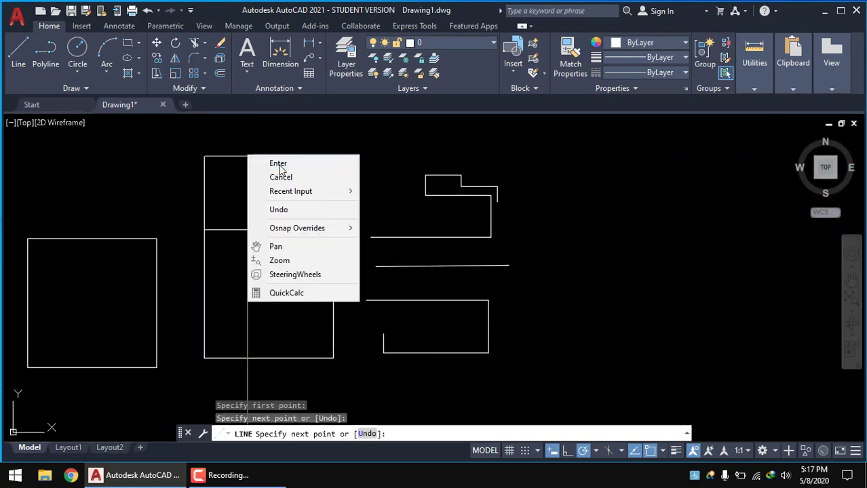
left_click(276, 167)
Draw a line from the second square's top midpoint straight up, then right.
left_click(17, 60)
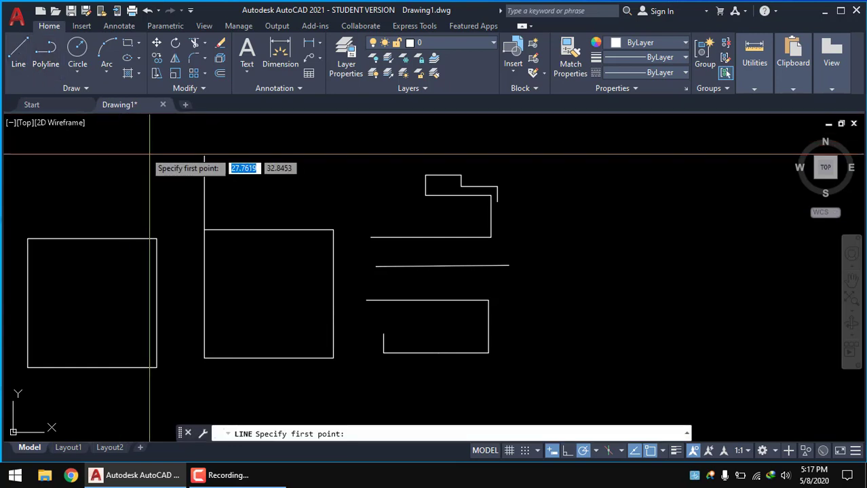
left_click(269, 231)
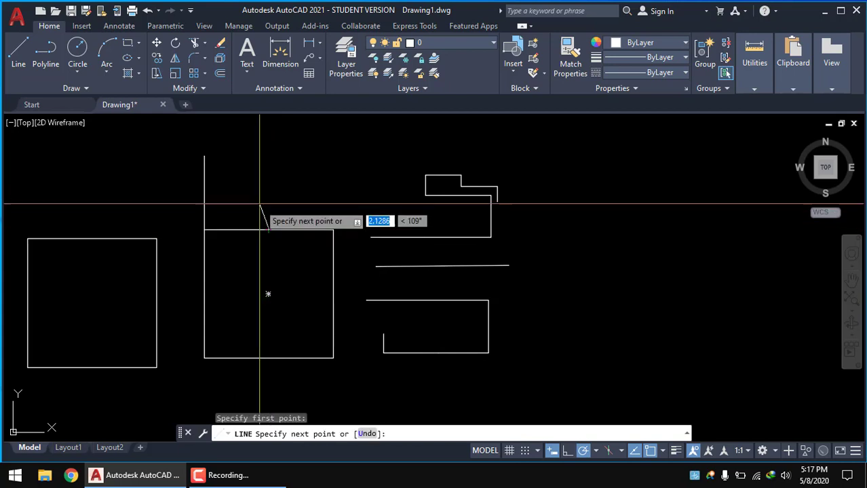
left_click(268, 145)
left_click(345, 145)
right_click(346, 127)
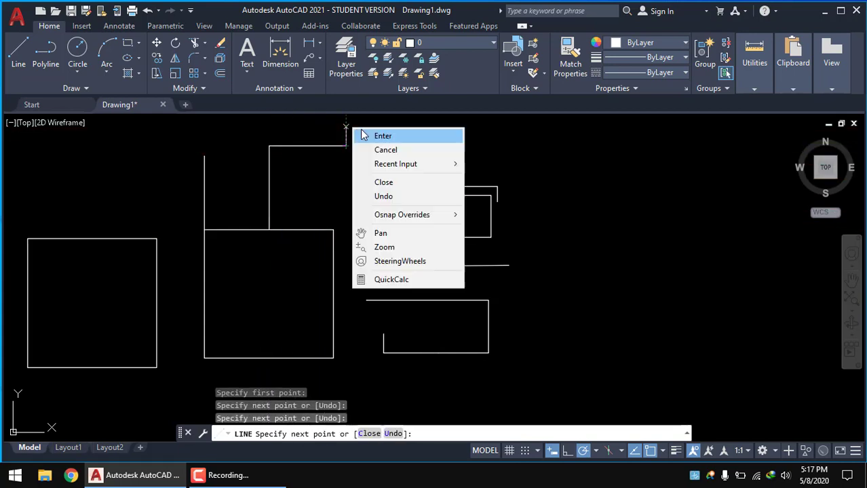
left_click(370, 136)
Draw a horizontal line across the first square between its edge midpoints.
middle_click_drag(25, 316, 217, 293)
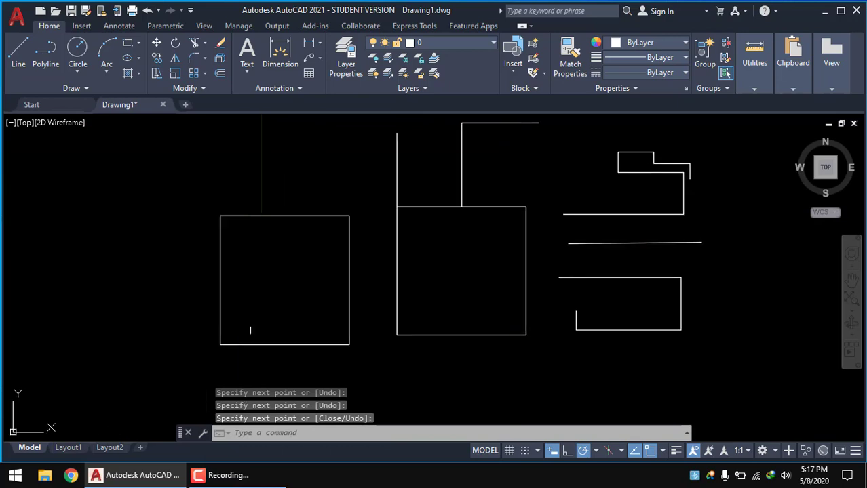
left_click(18, 51)
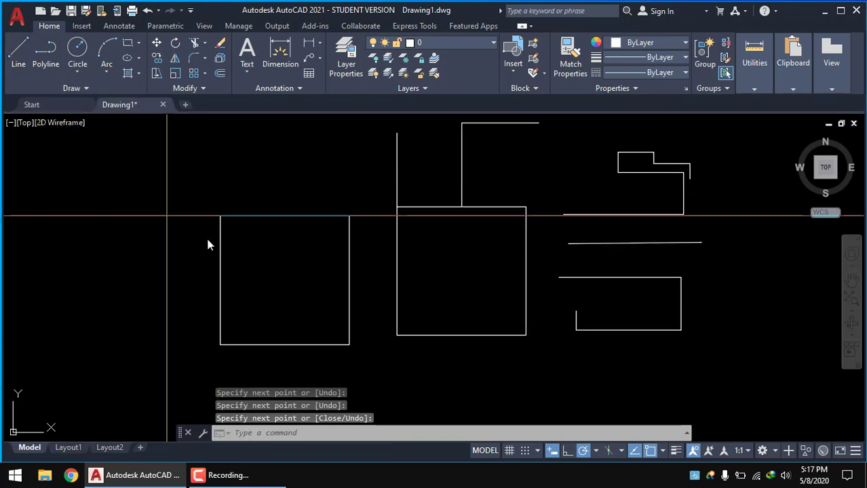
left_click(220, 280)
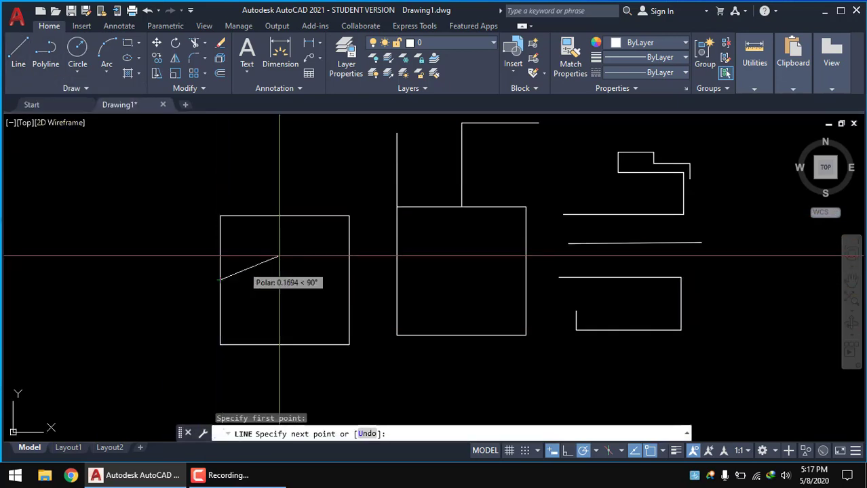
left_click(349, 280)
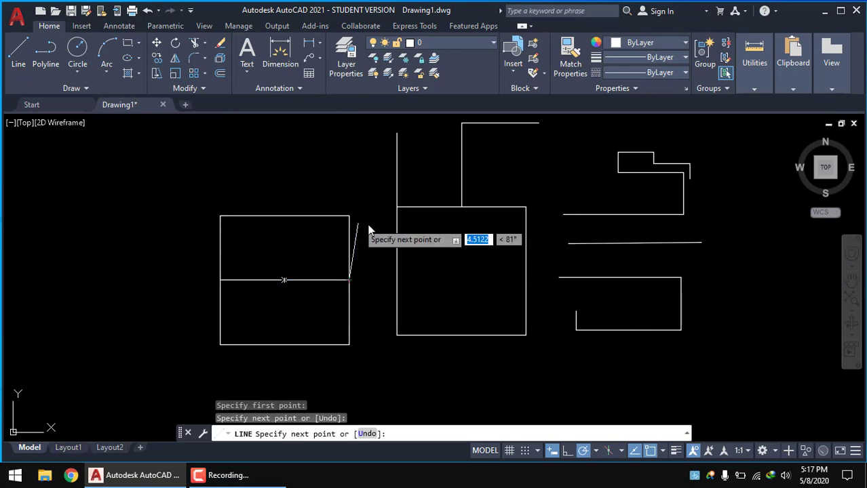
key("Return")
left_click(368, 245)
Copy the left square upward from its bottom-right corner, stacking it above the original.
left_click(177, 134)
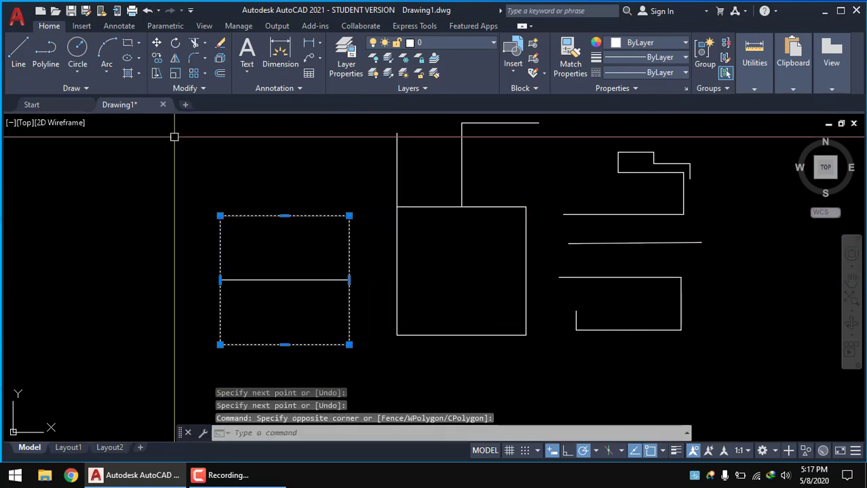
left_click(157, 59)
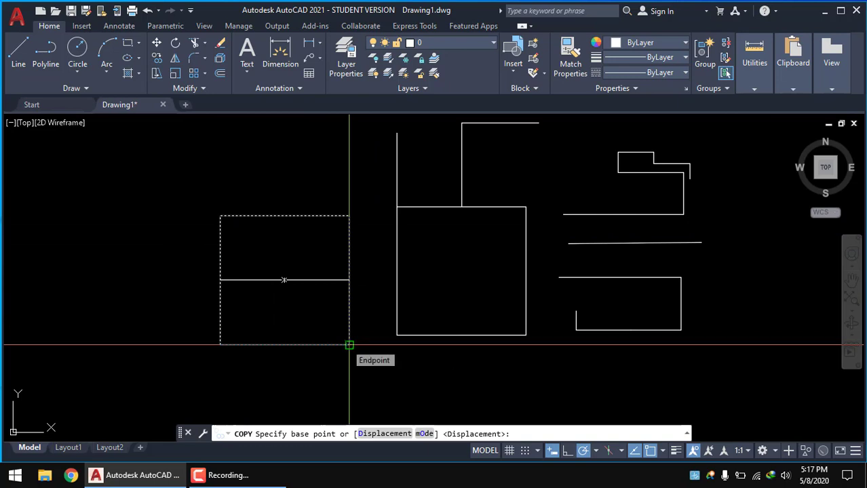
left_click(349, 345)
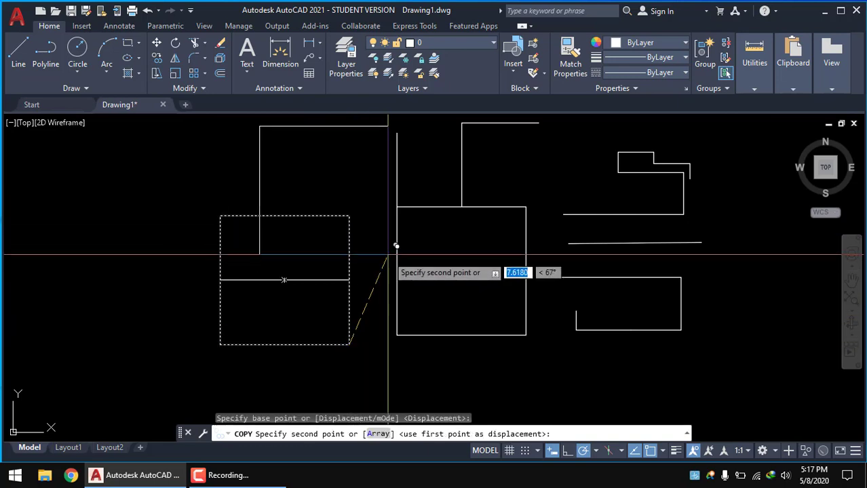
left_click(349, 216)
scroll(312, 230, "down", 2)
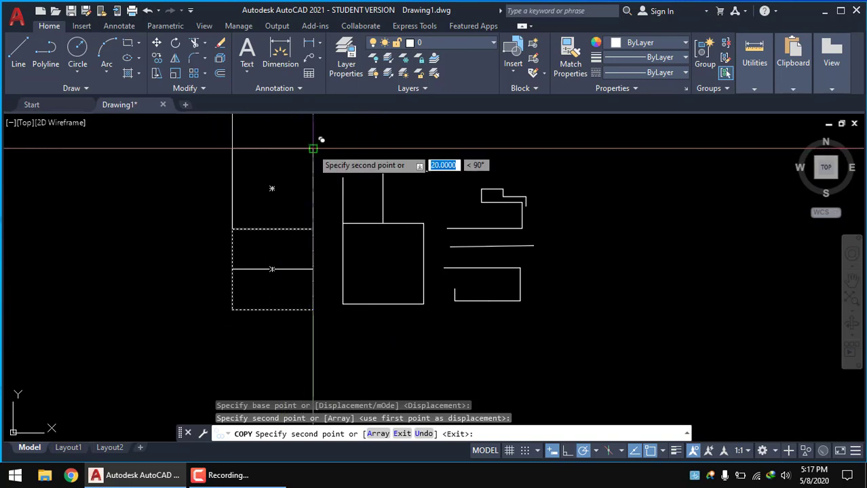
scroll(467, 193, "down", 2)
right_click(533, 170)
left_click(549, 174)
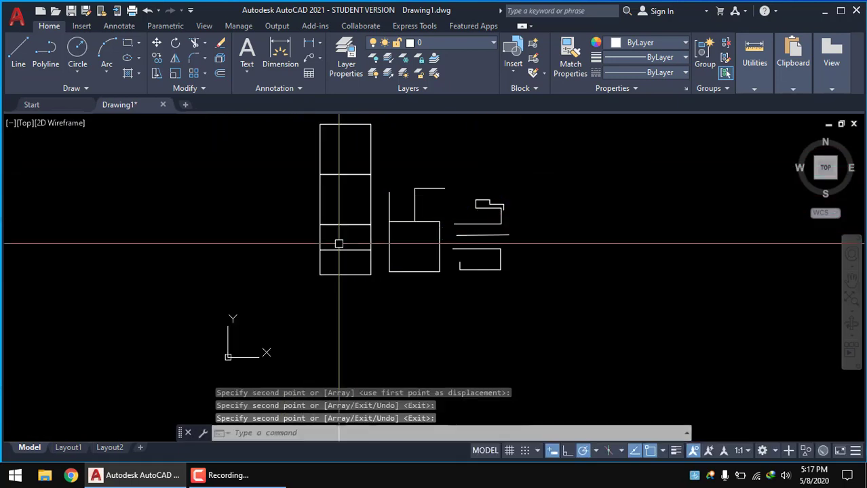
mouse_move(338, 242)
middle_mouse_down()
mouse_move(253, 297)
mouse_move(234, 297)
middle_mouse_up()
Crossing-select the shapes to the right of the stack and delete them.
left_click(444, 337)
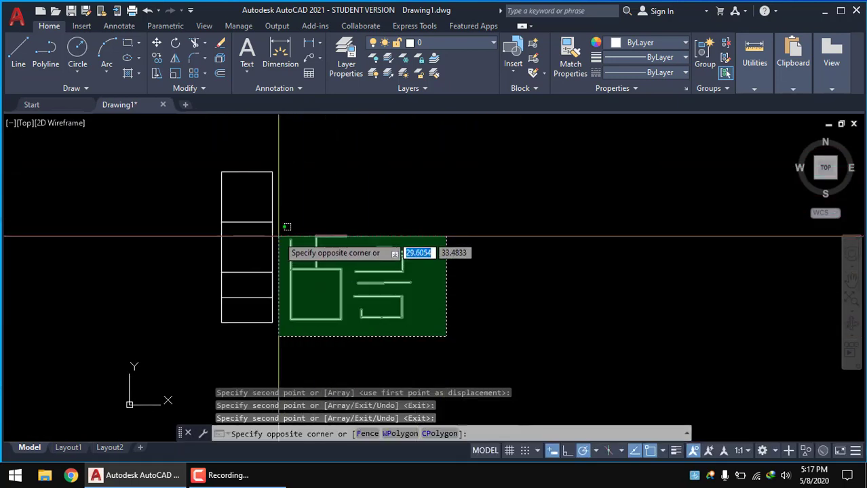
left_click(277, 156)
key("Delete")
scroll(234, 156, "up", 3)
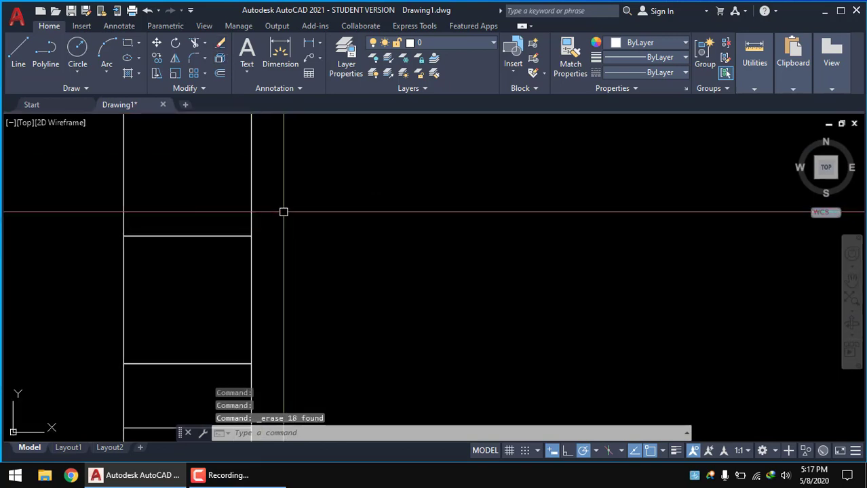
Turn off Endpoint snapping from the object snap list and start a line.
left_click(663, 451)
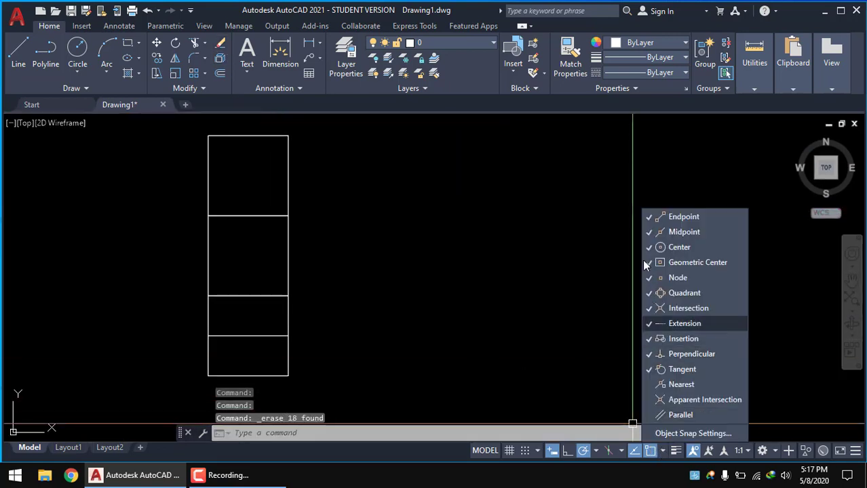
left_click(651, 217)
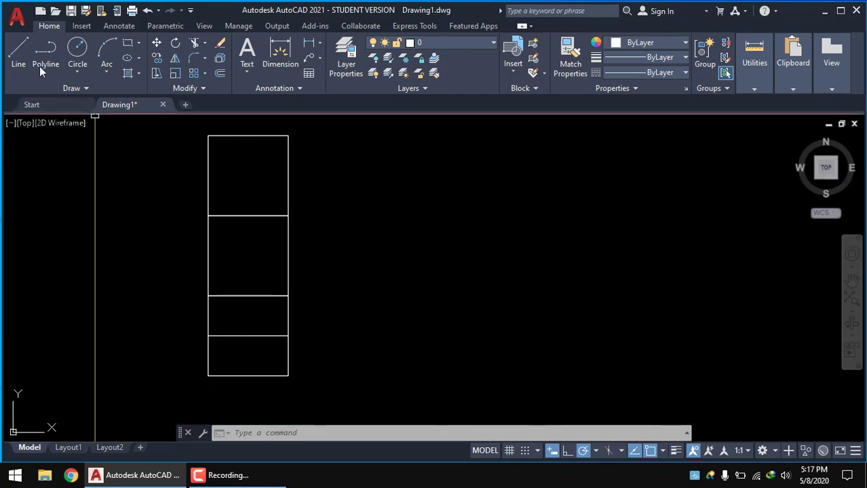
left_click(18, 54)
middle_click_drag(298, 157, 311, 170)
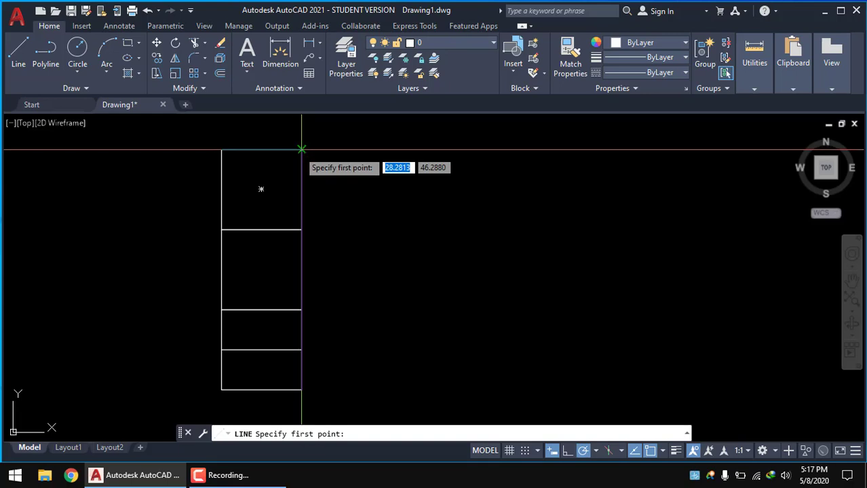
Clear all object snap modes in Drafting Settings and cancel the resumed line.
left_click(663, 452)
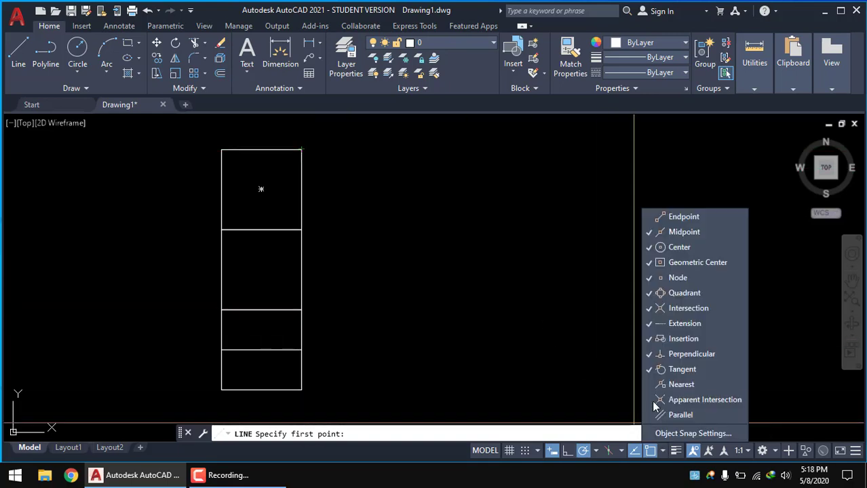
left_click(678, 434)
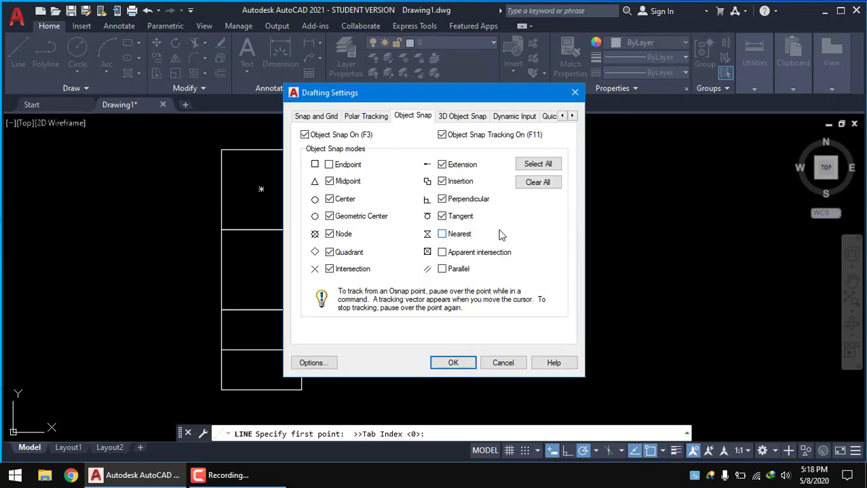
left_click(527, 185)
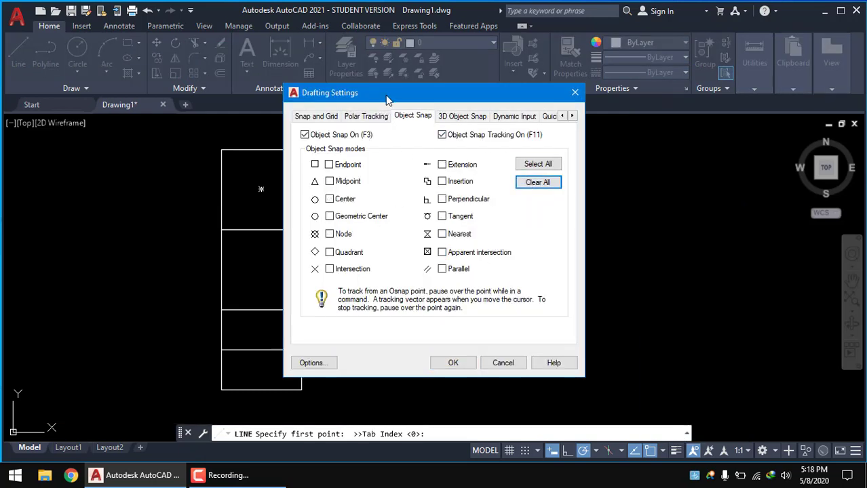
left_click_drag(386, 100, 527, 95)
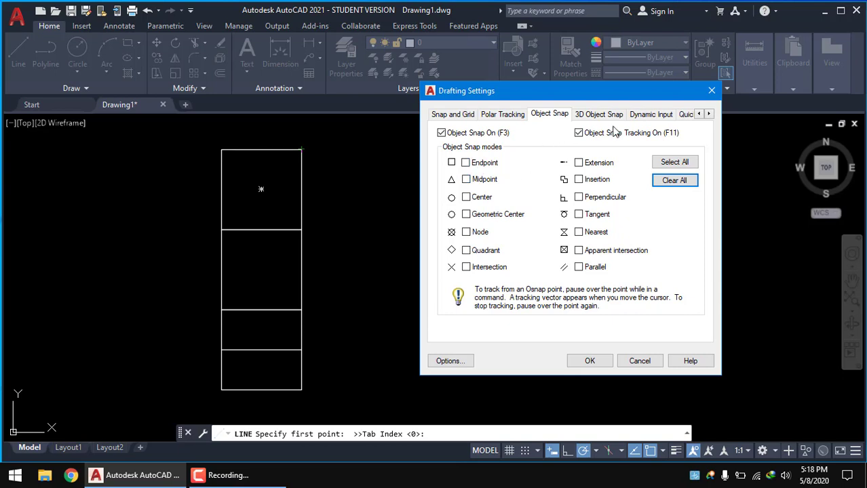
left_click(589, 358)
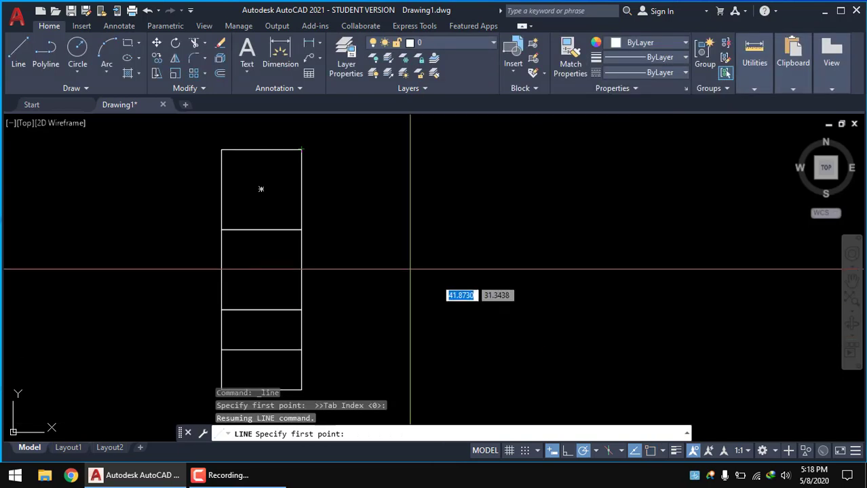
key("Escape")
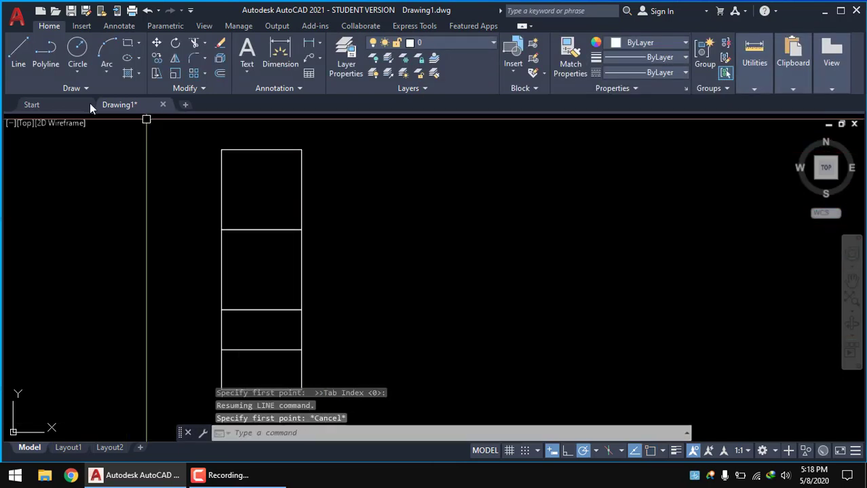
left_click(23, 58)
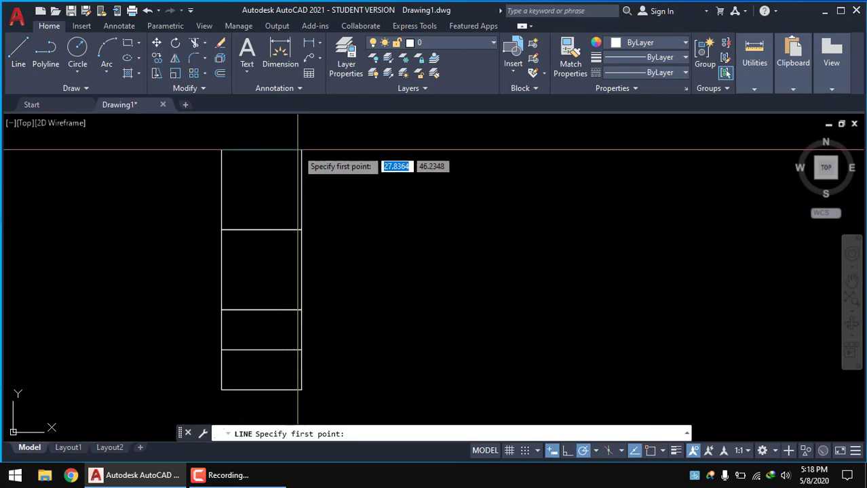
Draw a short unsnapped horizontal line rightward from near the stacked rectangles' top-right corner.
scroll(300, 148, "up", 3)
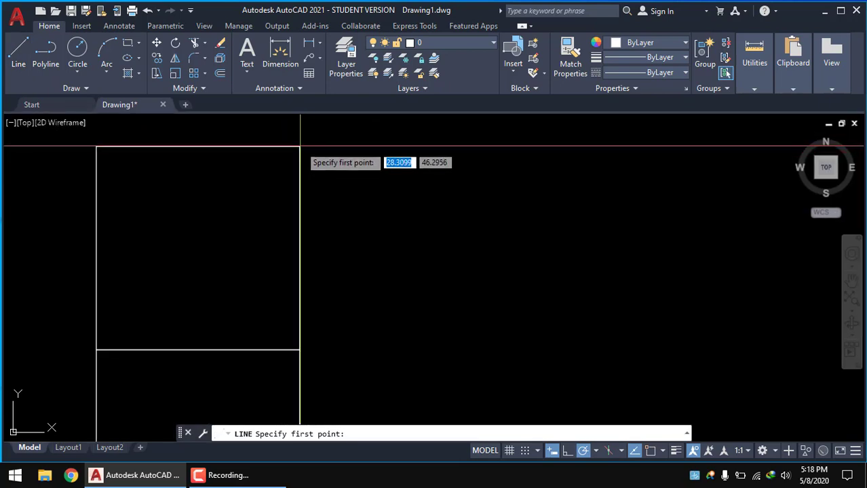
left_click(299, 147)
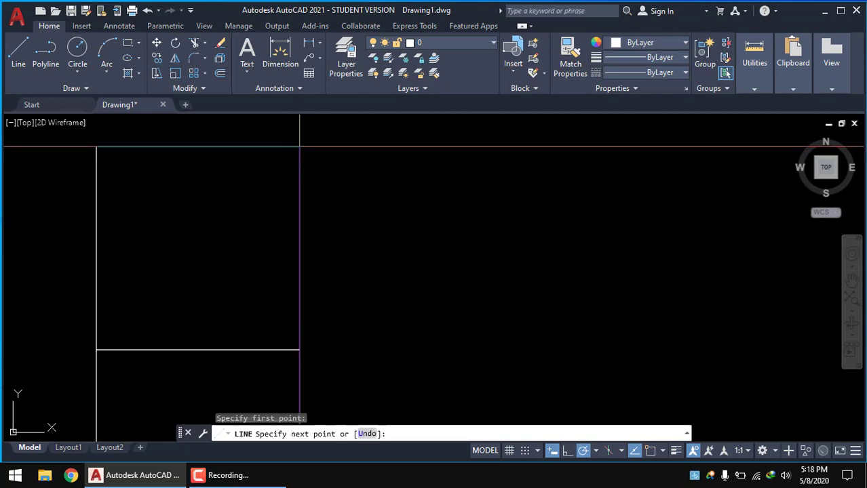
left_click(407, 148)
key("Return")
scroll(333, 174, "up", 2)
scroll(287, 148, "up", 2)
scroll(287, 148, "up", 2)
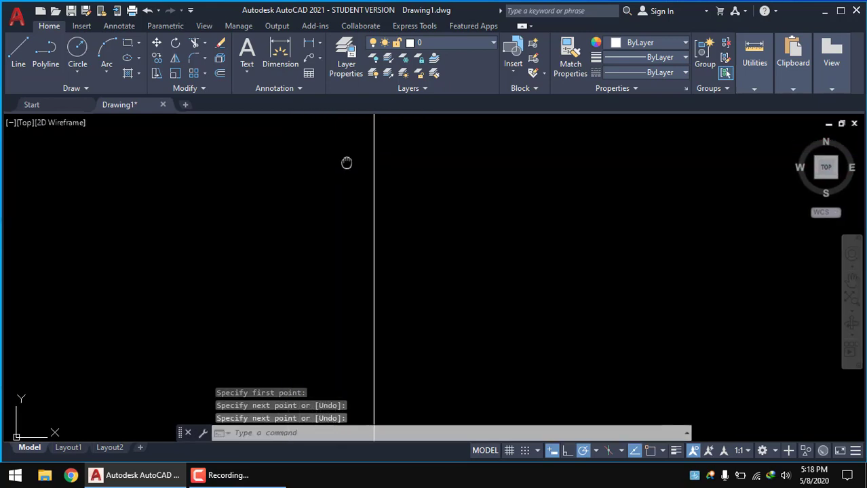
scroll(392, 188, "down", 1)
scroll(385, 163, "up", 1)
scroll(363, 238, "up", 2)
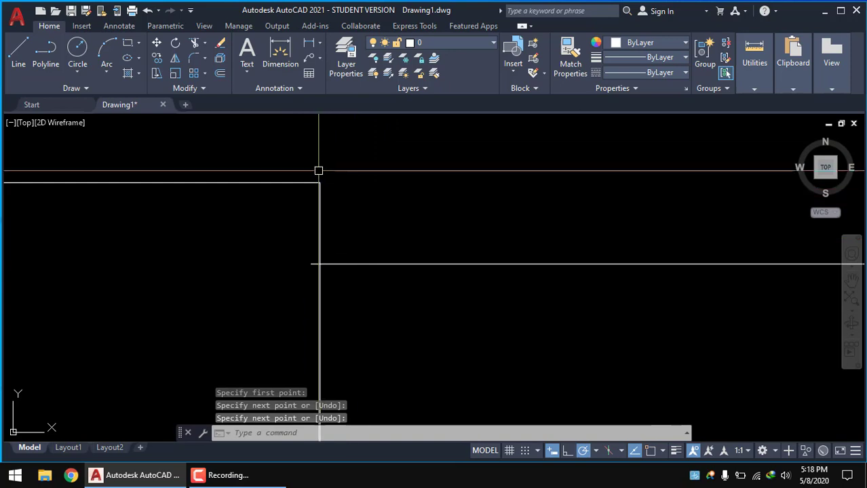
left_click(662, 451)
left_click(654, 215)
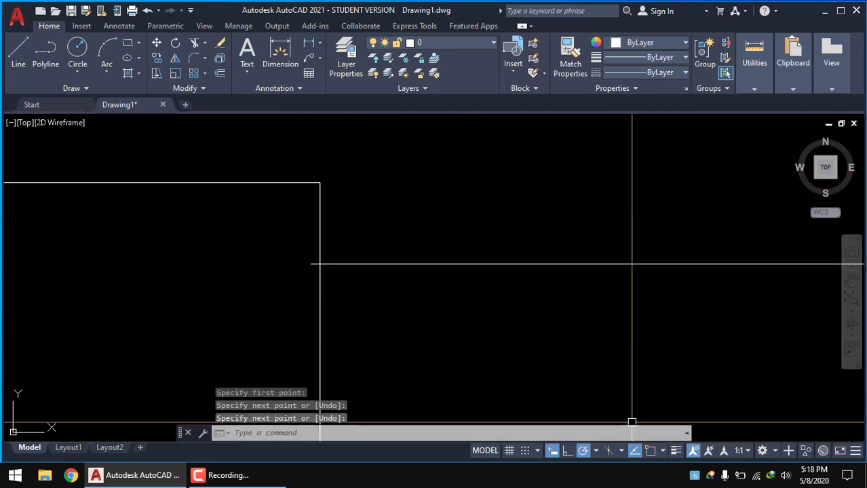
Turn on Endpoint snapping in Drafting Settings.
left_click(631, 445)
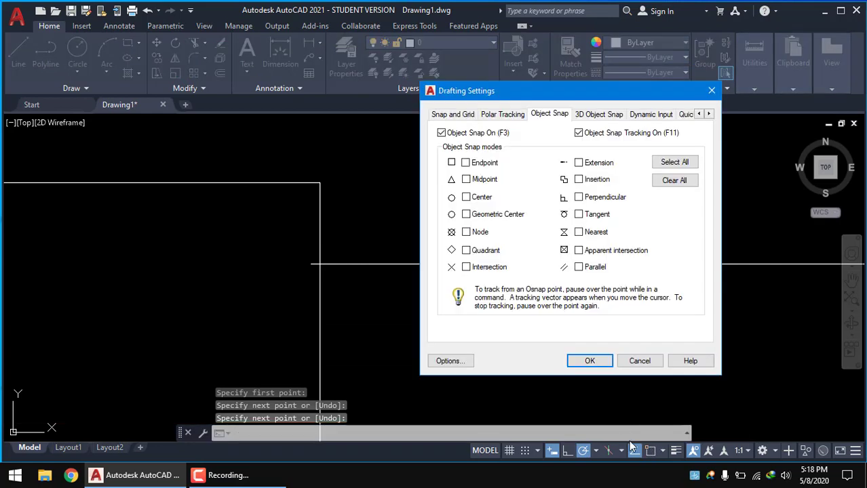
left_click(465, 164)
left_click(588, 361)
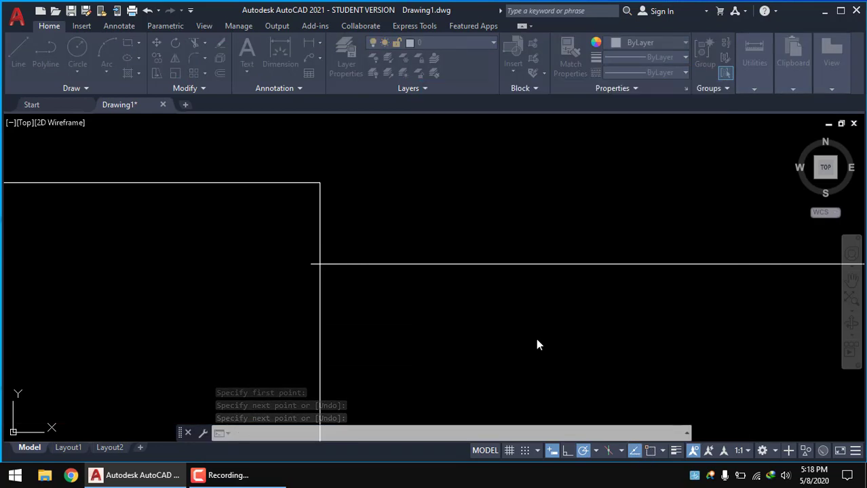
scroll(510, 331, "down", 2)
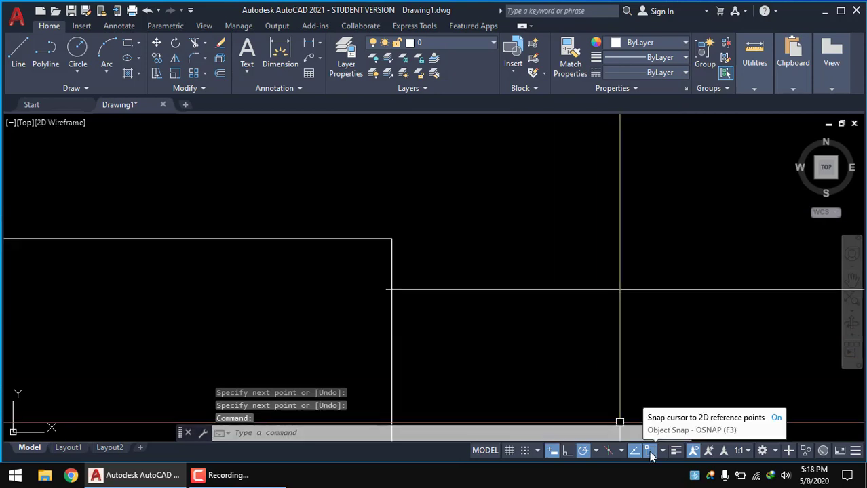
scroll(491, 359, "down", 2)
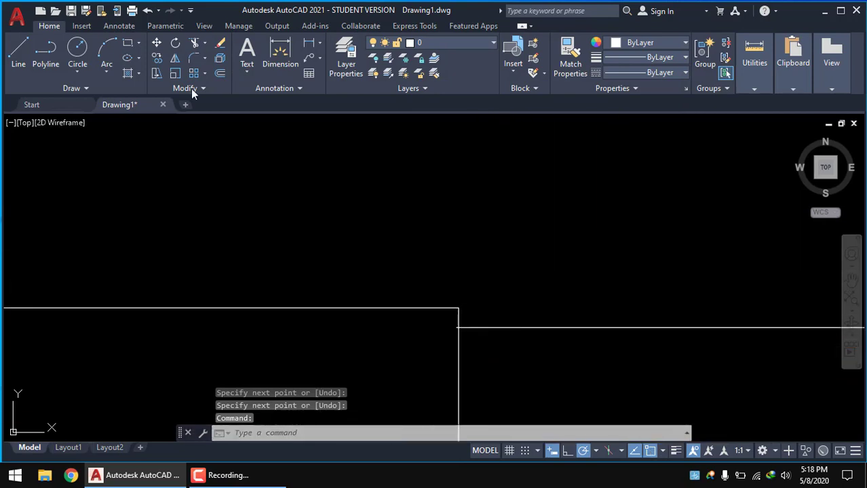
Draw a line from the rectangle's top-right corner straight up, then across to the right.
left_click(24, 49)
left_click(458, 308)
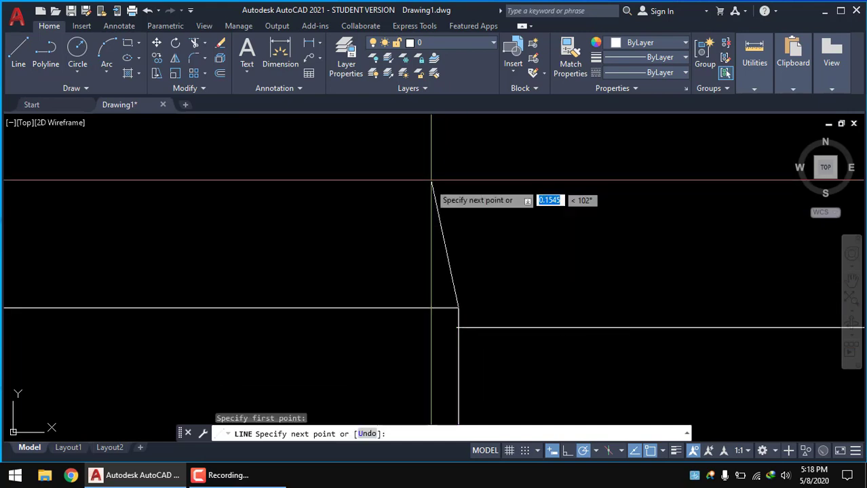
left_click(459, 176)
left_click(605, 176)
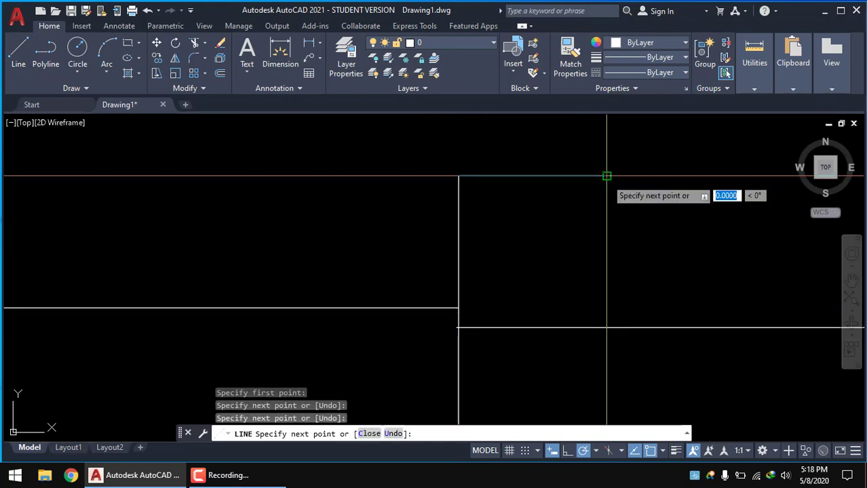
key("Return")
Cancel a newly started line and restart the Line command with Enter.
left_click(27, 61)
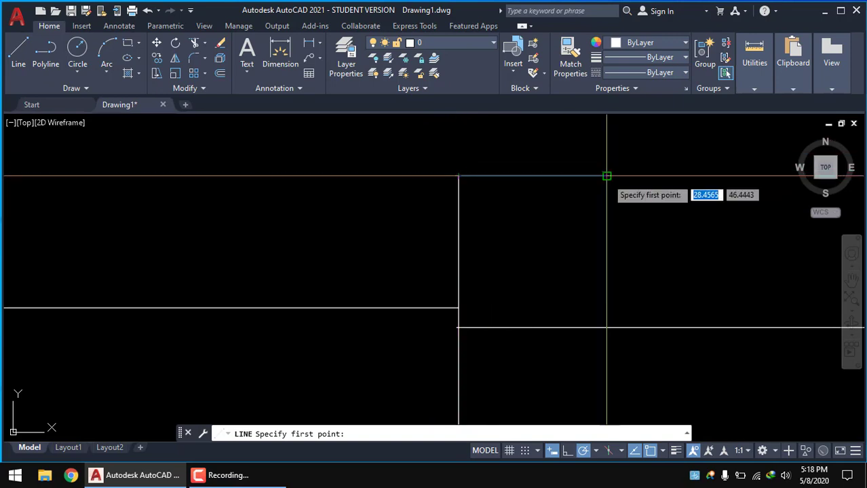
key("Escape")
scroll(550, 244, "down", 10)
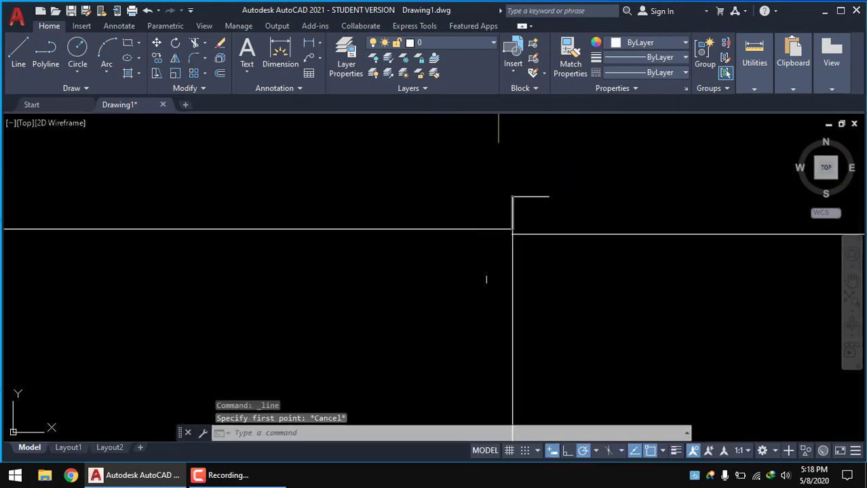
scroll(421, 342, "down", 3)
scroll(412, 244, "down", 1)
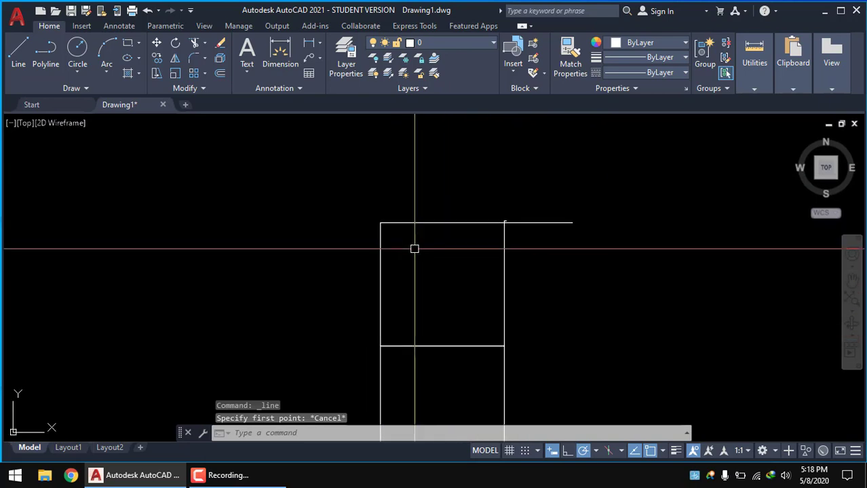
type("l")
key("Return")
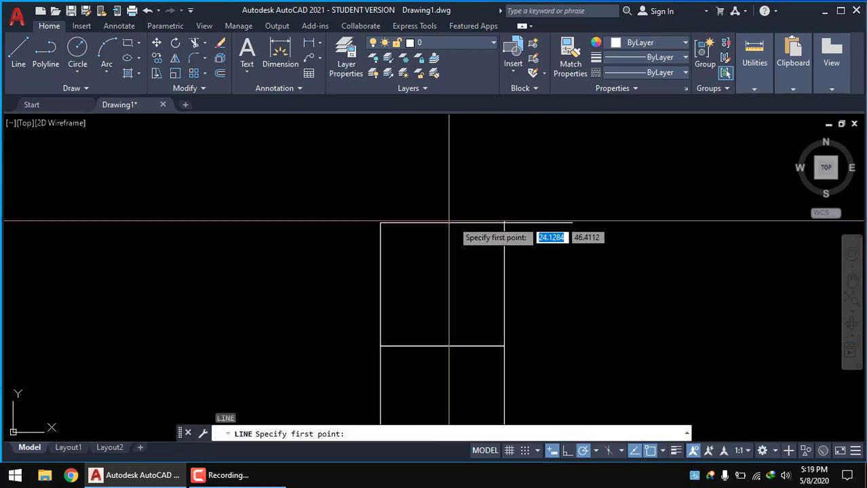
scroll(447, 223, "up", 2)
scroll(451, 223, "up", 2)
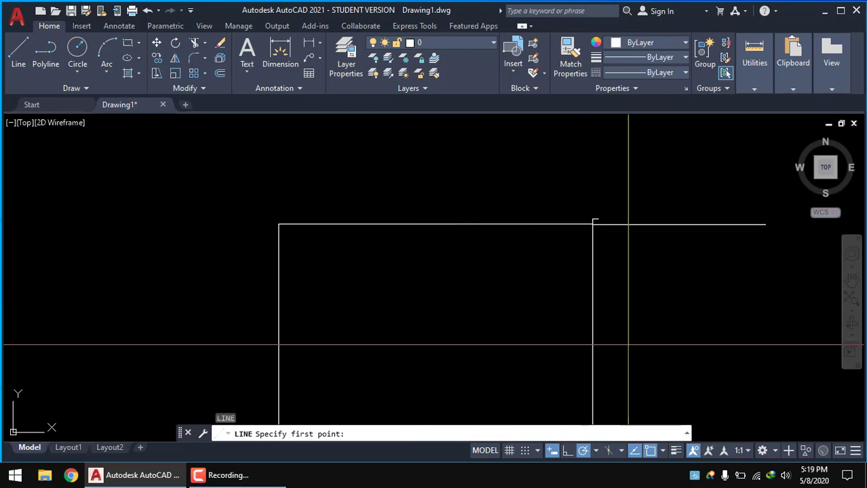
Turn on Midpoint snapping and draw a line straight up from the top edge's midpoint.
left_click(662, 451)
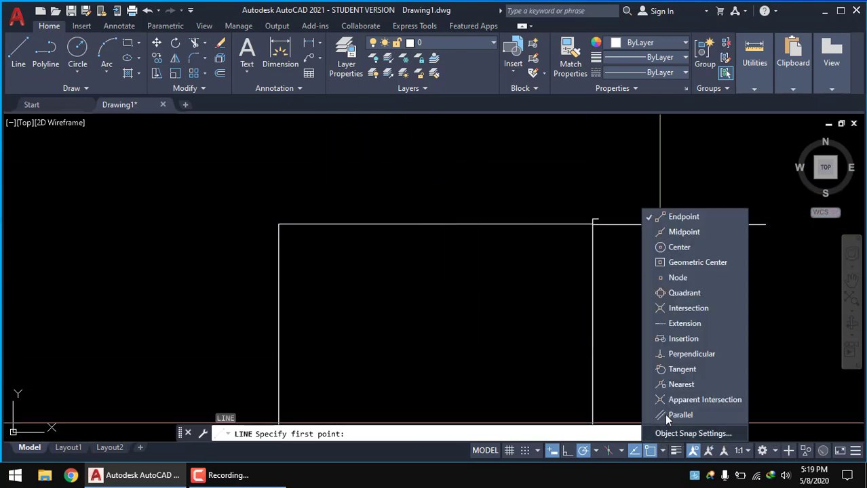
left_click(496, 254)
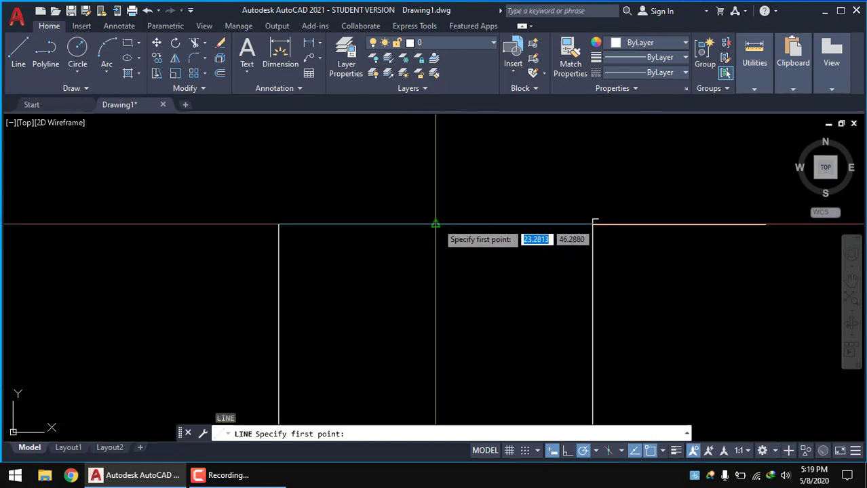
left_click(435, 223)
left_click(435, 141)
key("Return")
scroll(435, 140, "down", 3)
mouse_move(341, 152)
middle_mouse_down()
mouse_move(333, 204)
mouse_move(265, 161)
middle_mouse_up()
Draw a horizontal line rightward from the right edge's midpoint.
left_click(19, 49)
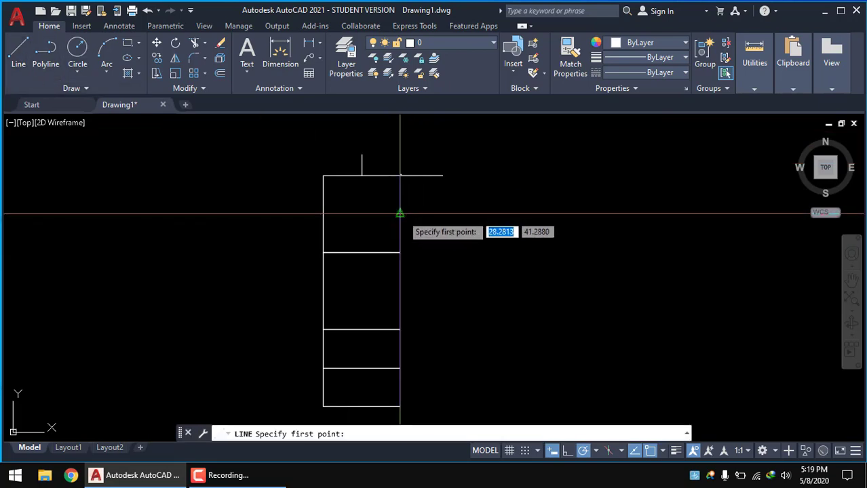
left_click(400, 213)
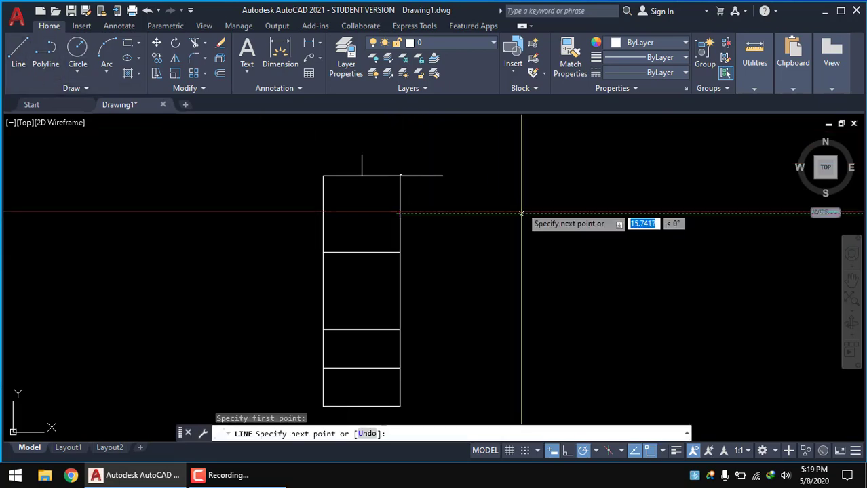
left_click(521, 214)
key("Return")
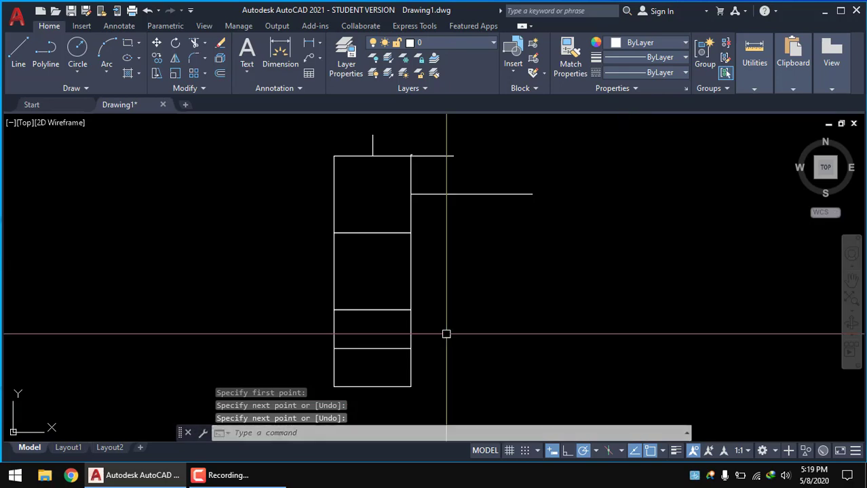
middle_click_drag(443, 312, 461, 329)
type("OSNAP")
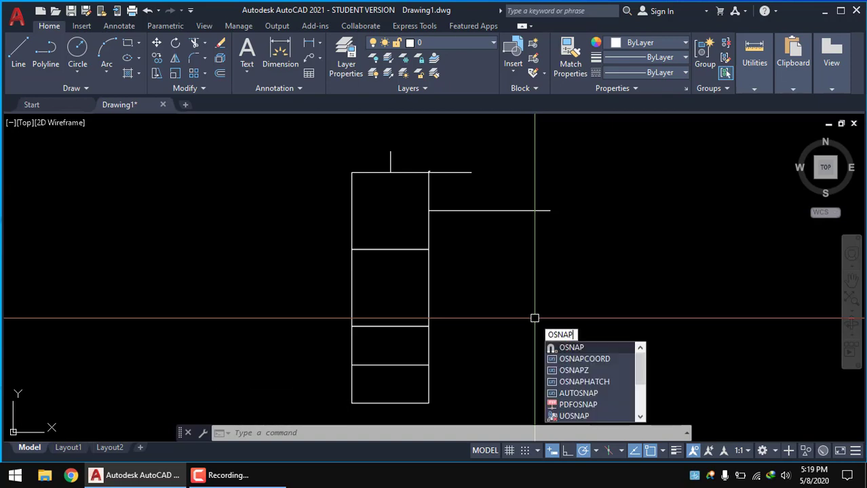
Enable the Center and Geometric Center object snap modes in Drafting Settings.
key("Return")
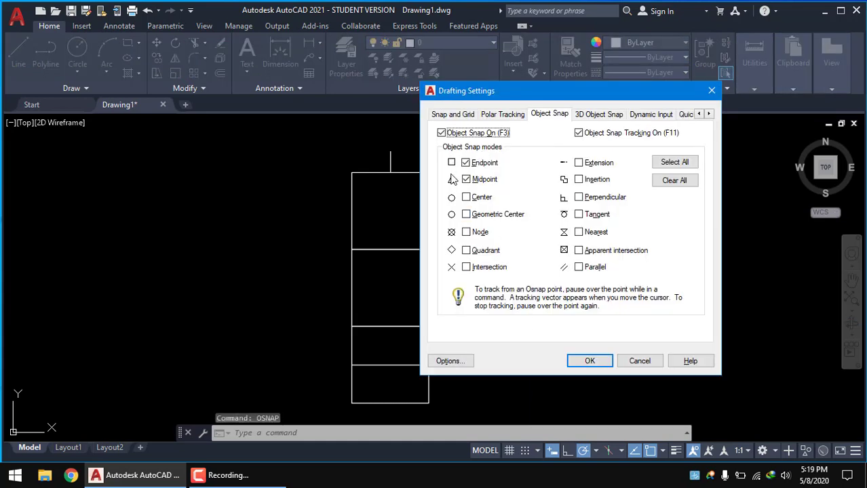
left_click(466, 198)
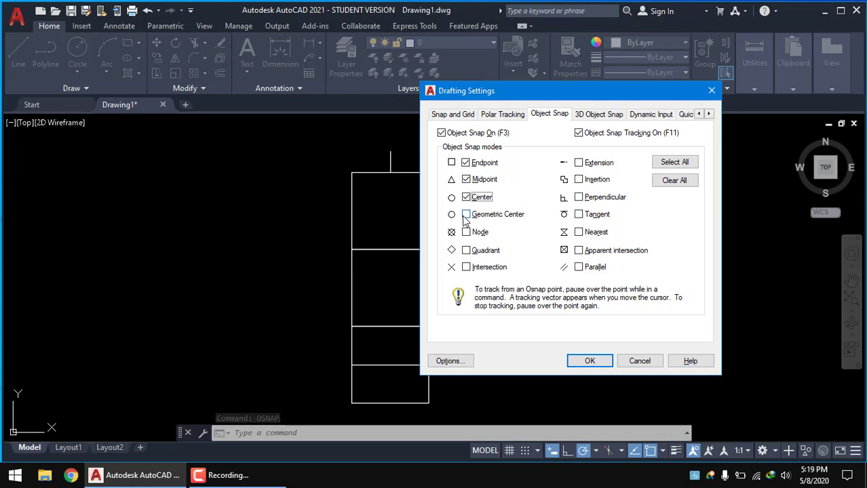
left_click(465, 215)
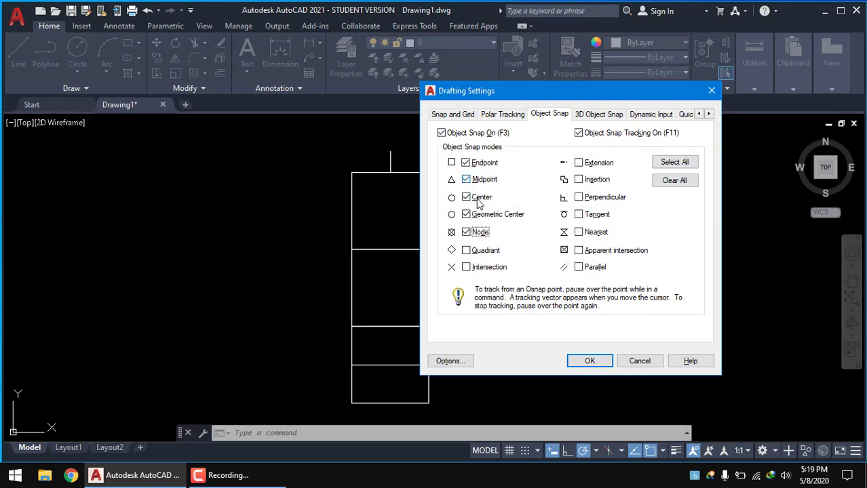
left_click(598, 361)
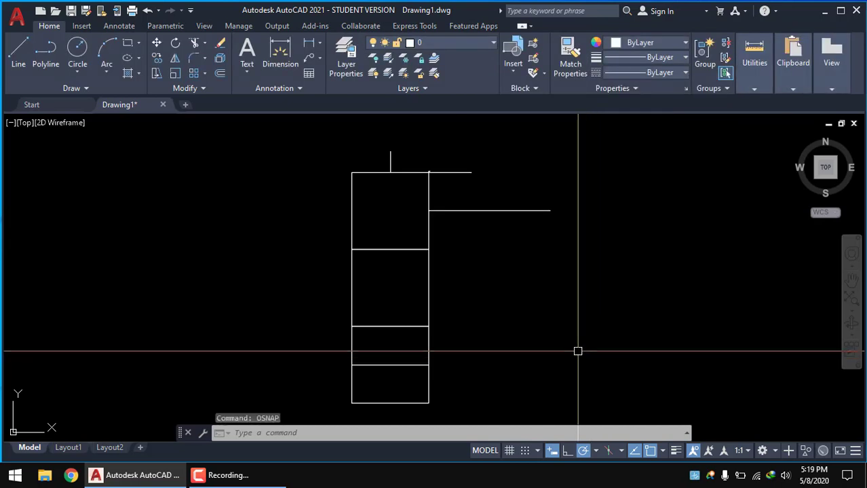
left_click(156, 58)
Copy the stack's middle square, using its centre as the base point.
left_click(454, 299)
left_click(407, 282)
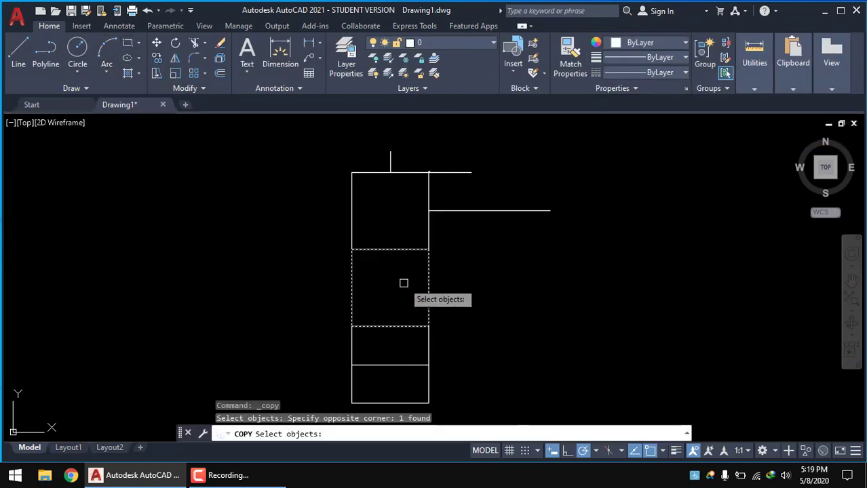
key("Return")
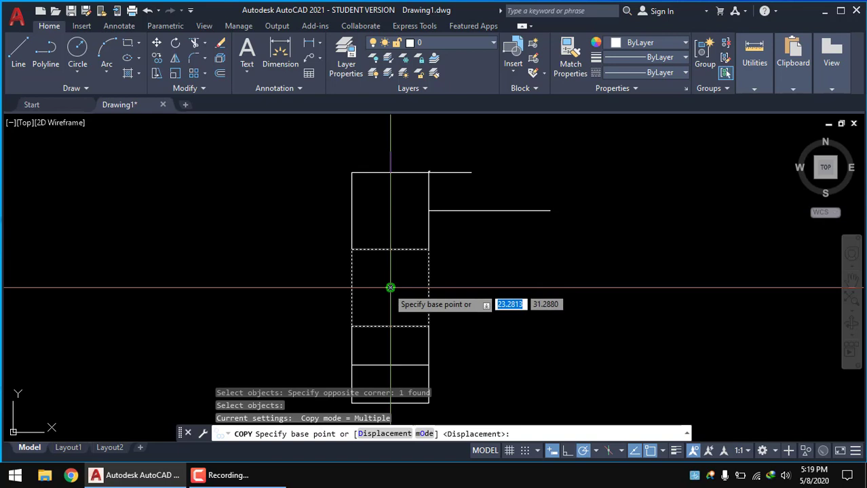
left_click(390, 287)
Place four copies in a horizontal row to the right of the stack.
left_click(520, 287)
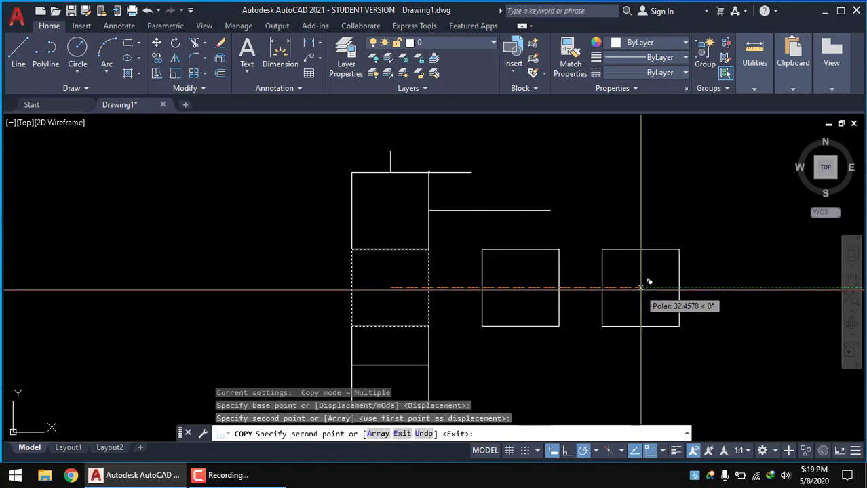
left_click(640, 288)
middle_click_drag(767, 283, 600, 277)
left_click(589, 280)
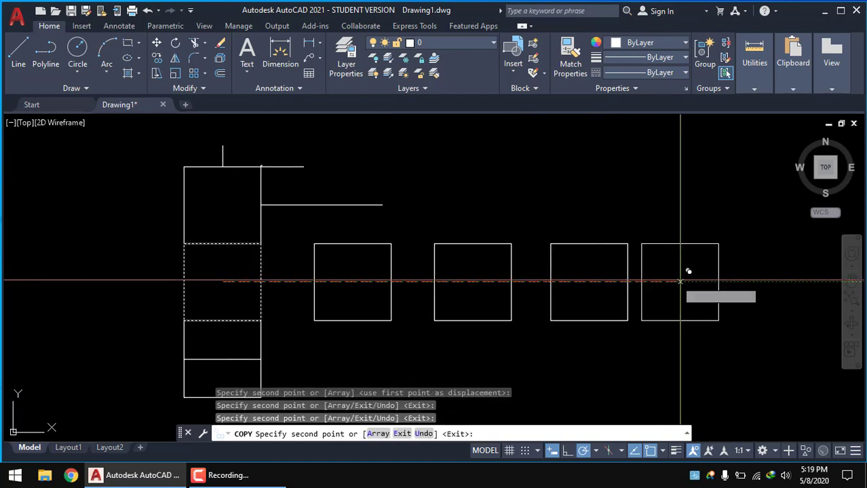
left_click(705, 280)
Place three more copies to the left of the stack, then end the copy.
middle_click_drag(307, 318, 577, 314)
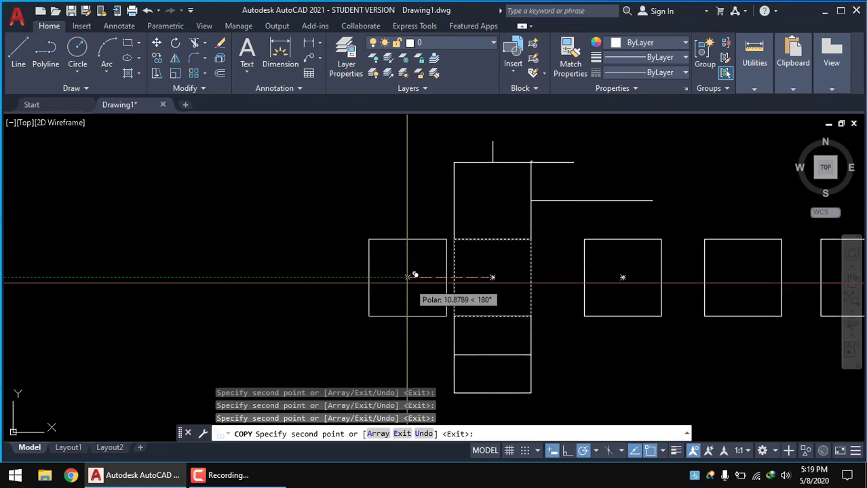
left_click(380, 277)
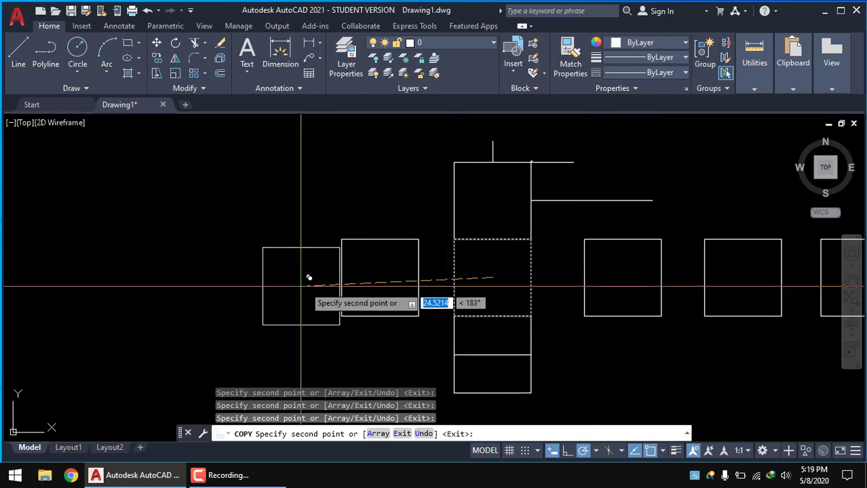
left_click(242, 275)
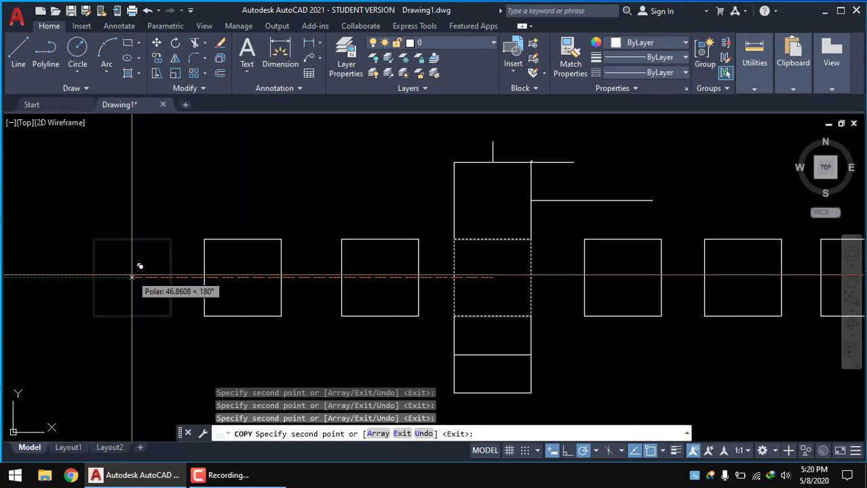
left_click(132, 277)
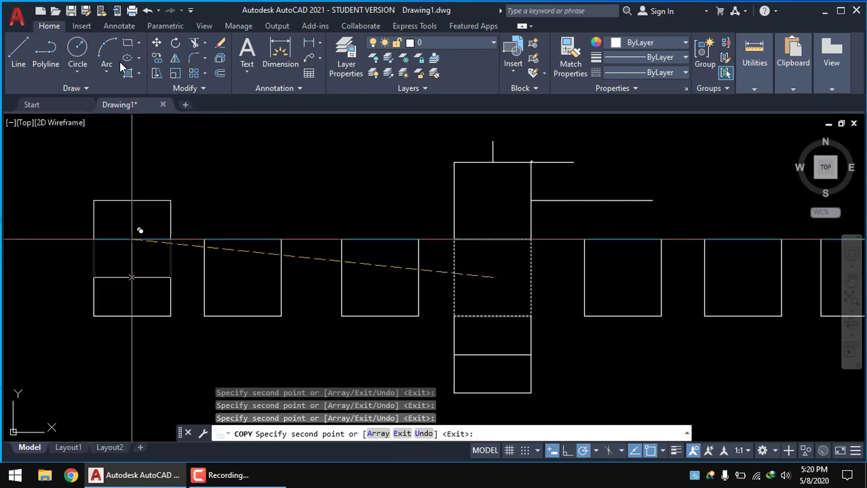
scroll(162, 216, "down", 2)
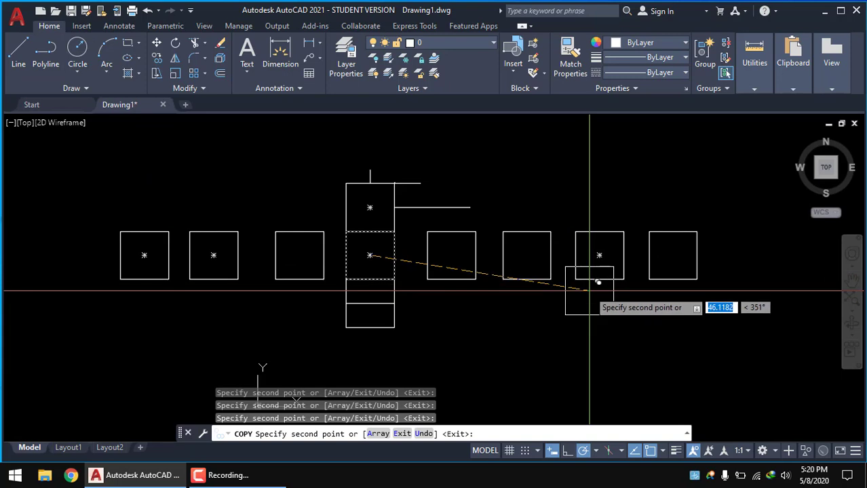
key("Escape")
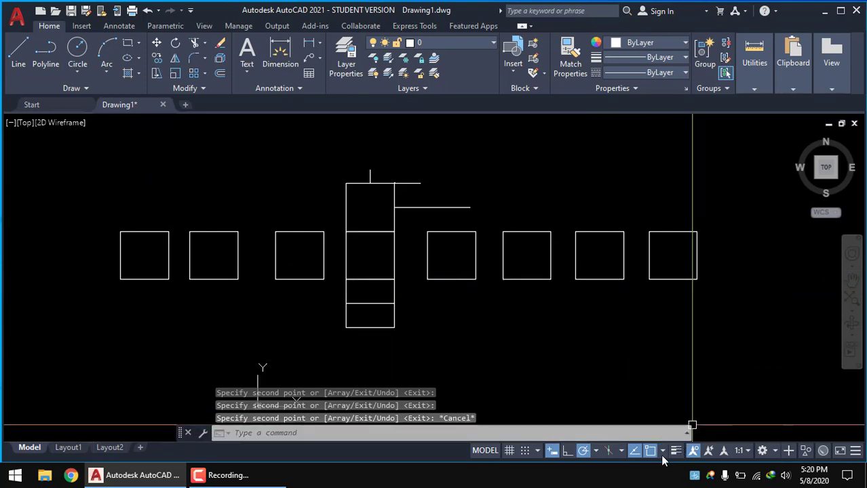
Check the object snap list, recentre the row, and switch Object Snap off.
left_click(663, 452)
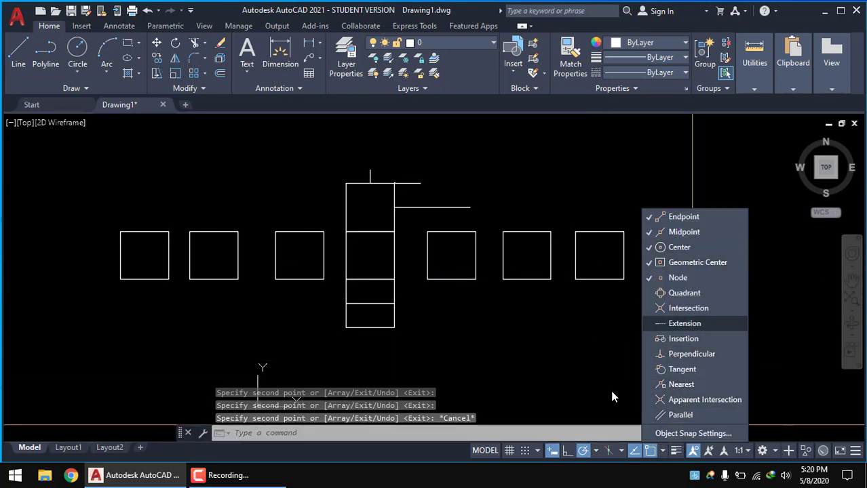
mouse_move(580, 350)
middle_mouse_down()
mouse_move(587, 323)
mouse_move(643, 333)
mouse_move(619, 369)
mouse_move(253, 287)
mouse_move(301, 288)
middle_mouse_up()
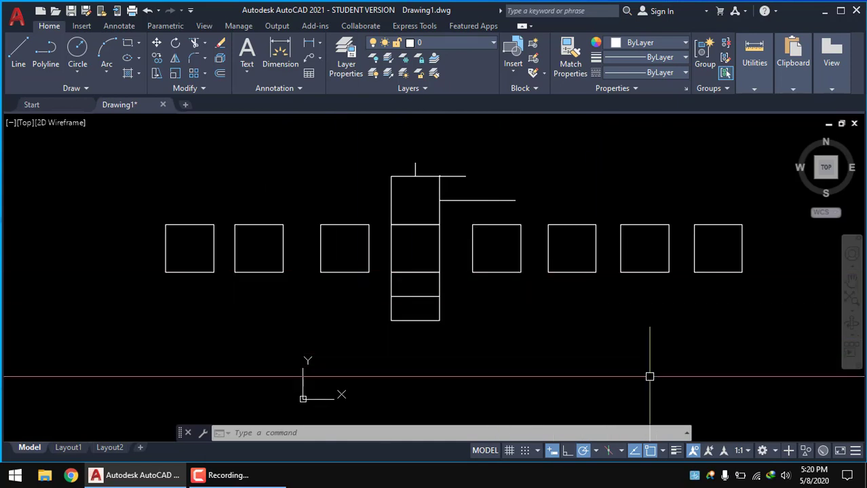
middle_click_drag(439, 352, 414, 367)
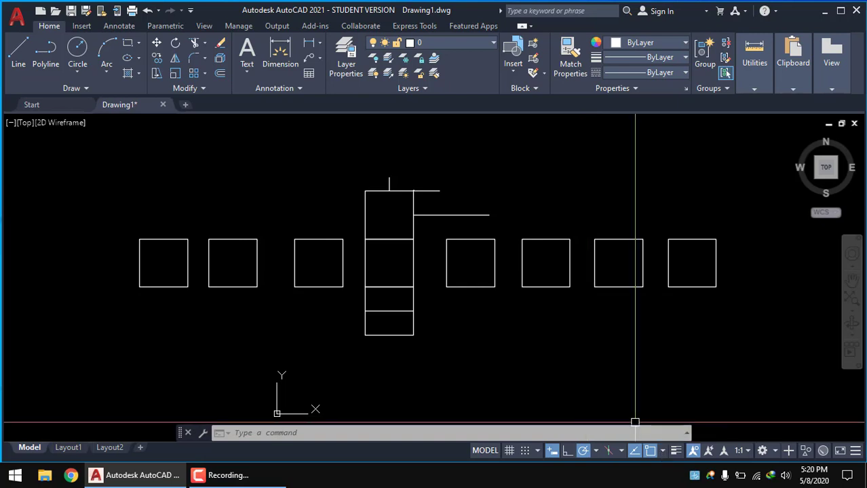
left_click(651, 456)
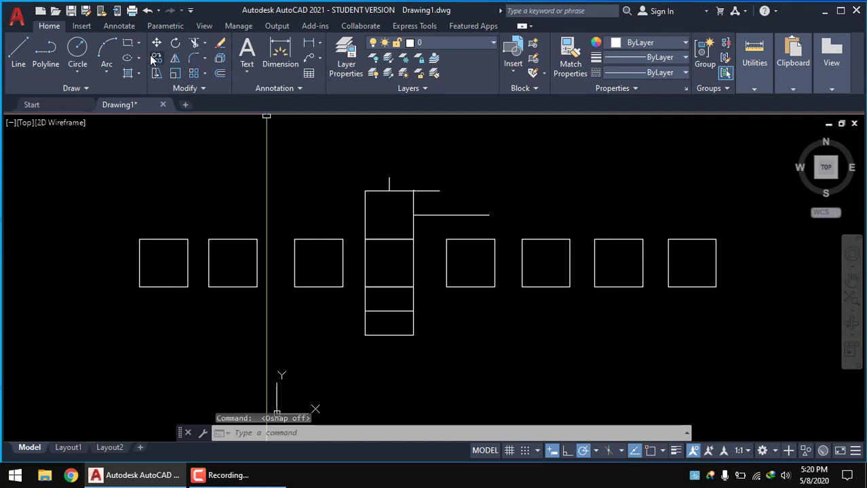
Copy the right-end square, using its lower-right corner as the base point.
left_click(155, 59)
left_click(686, 301)
left_click(659, 271)
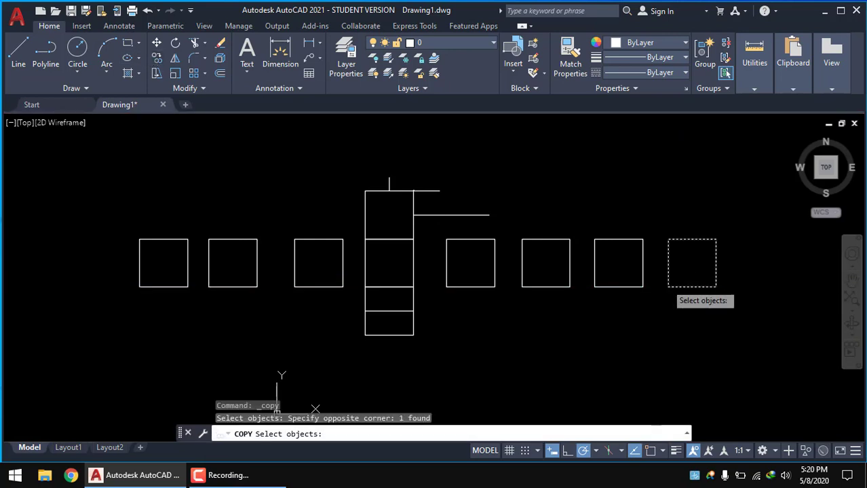
key("Return")
left_click(716, 286)
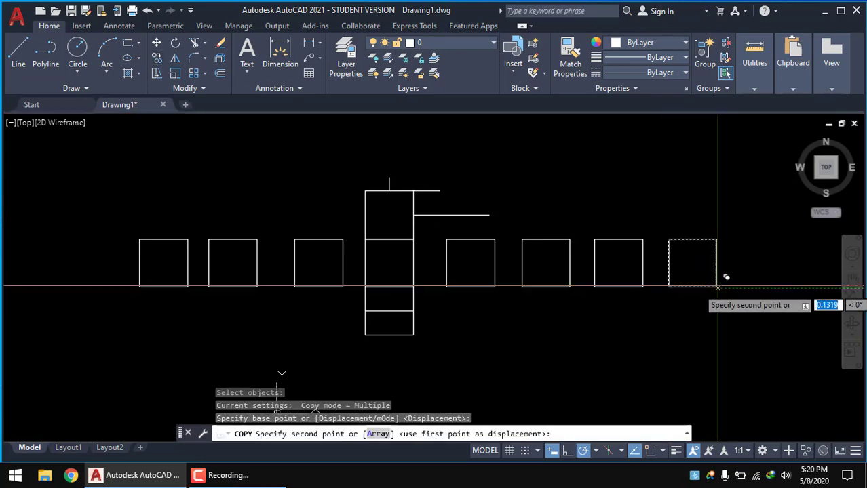
Place four loose copies above the row, two stacked over one square.
left_click(643, 239)
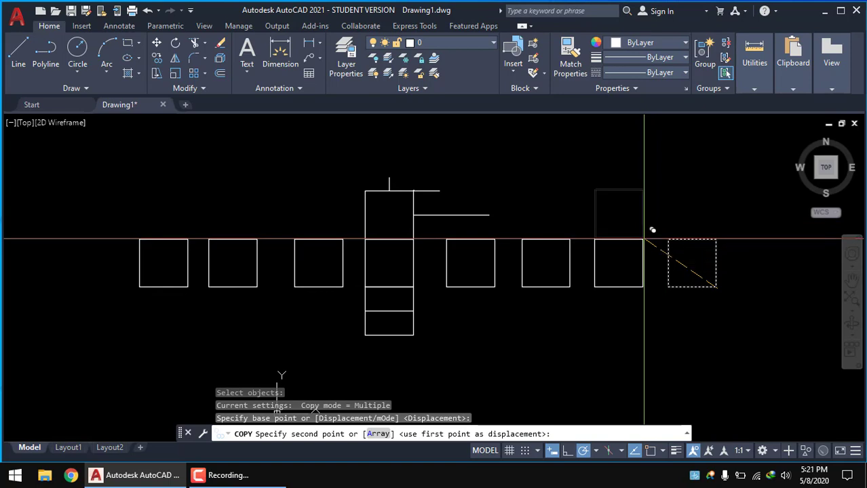
left_click(644, 184)
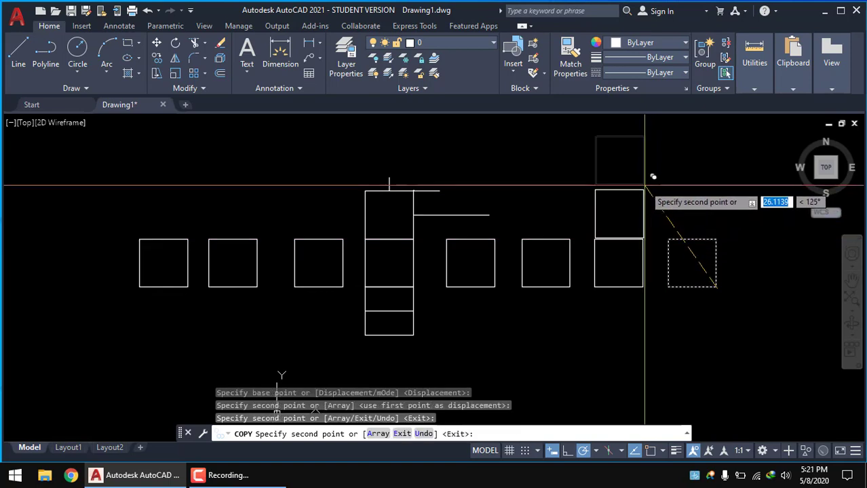
left_click(568, 229)
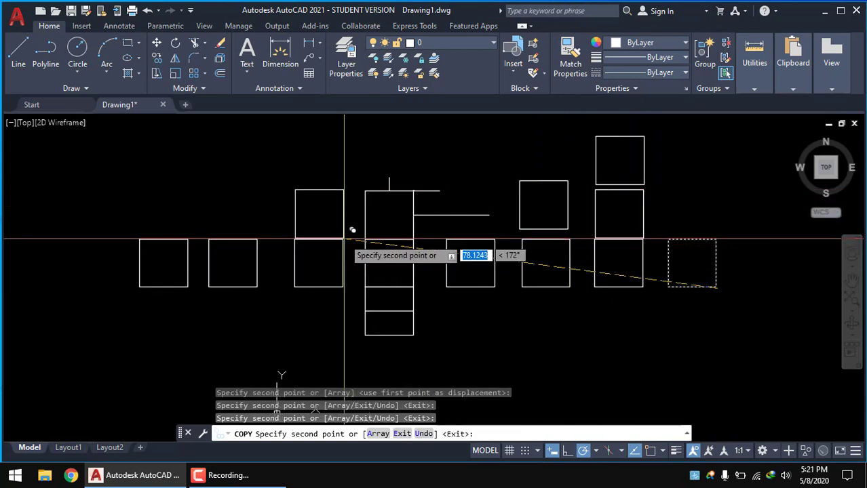
left_click(344, 226)
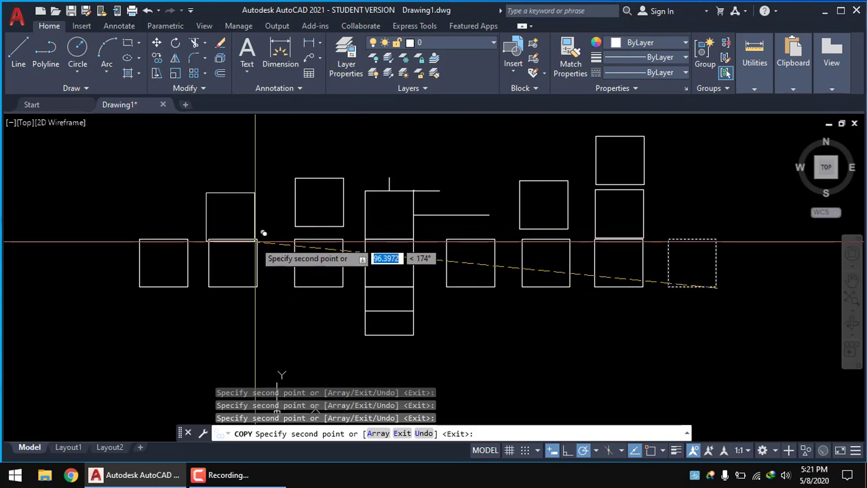
scroll(264, 233, "up", 4)
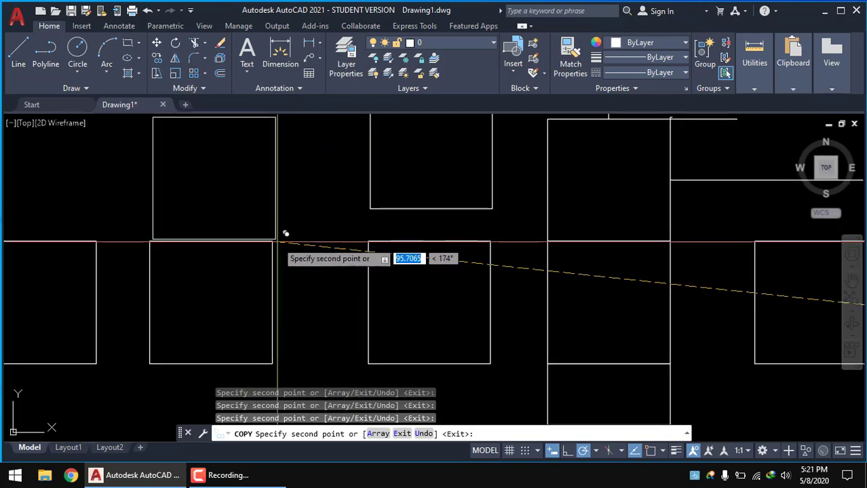
mouse_move(286, 233)
middle_mouse_down()
mouse_move(244, 196)
mouse_move(217, 232)
middle_mouse_up()
scroll(271, 240, "down", 3)
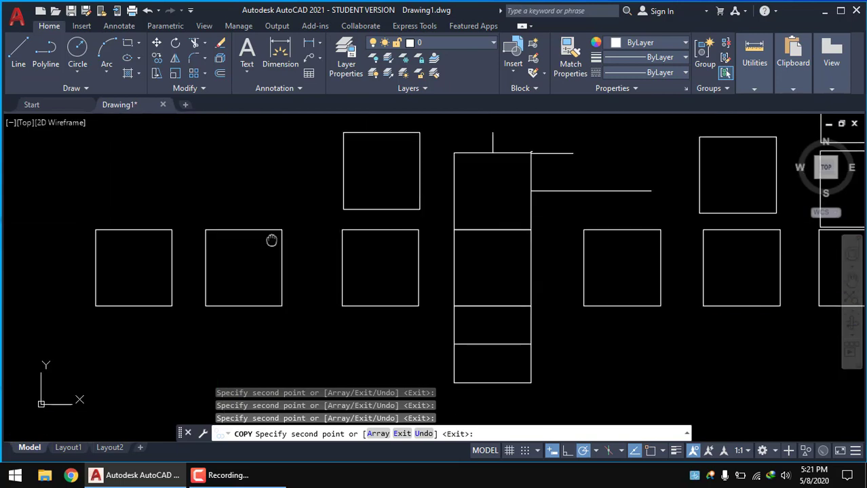
middle_click_drag(272, 240, 331, 193)
End the copy, zoom out, and switch Object Snap back on.
key("Return")
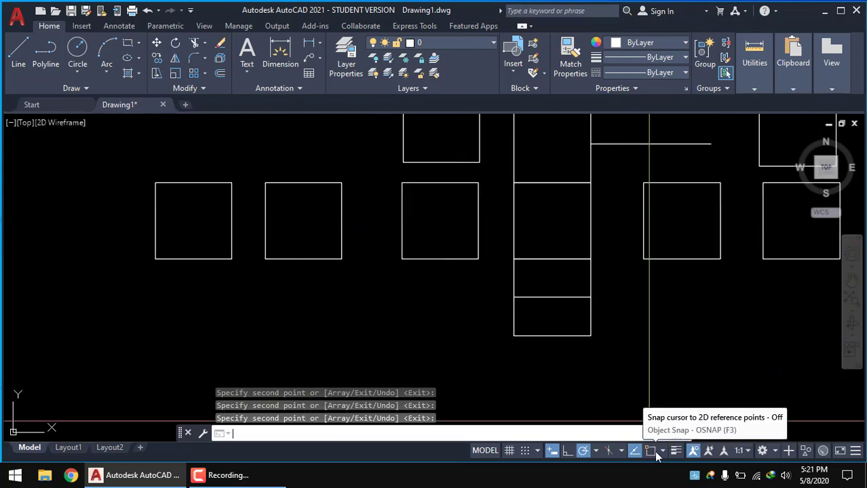
scroll(370, 329, "down", 2)
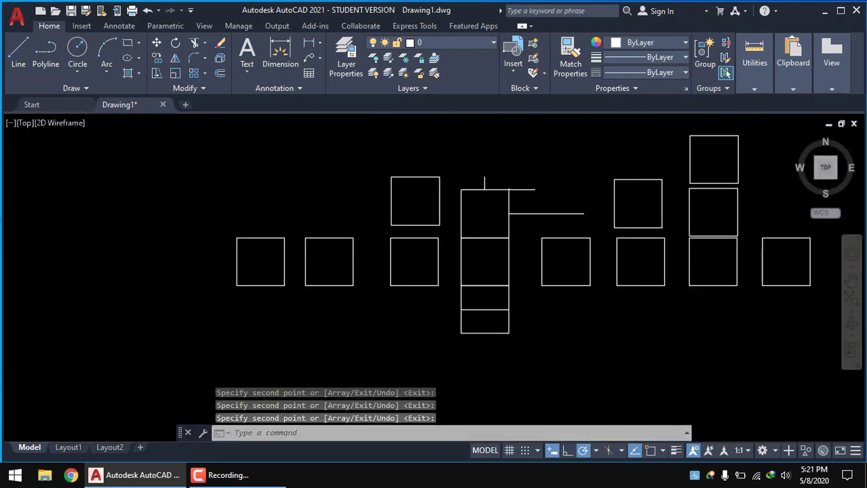
left_click(651, 451)
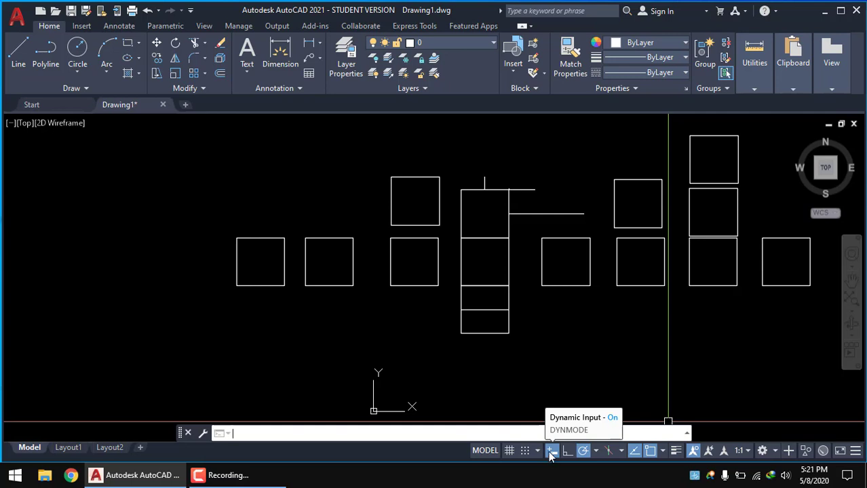
left_click(512, 455)
scroll(302, 272, "up", 4)
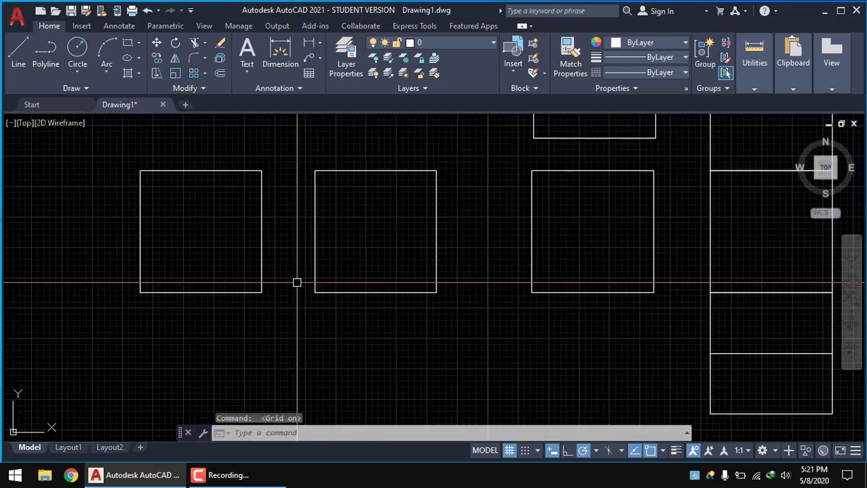
scroll(472, 254, "down", 2)
scroll(393, 271, "up", 6)
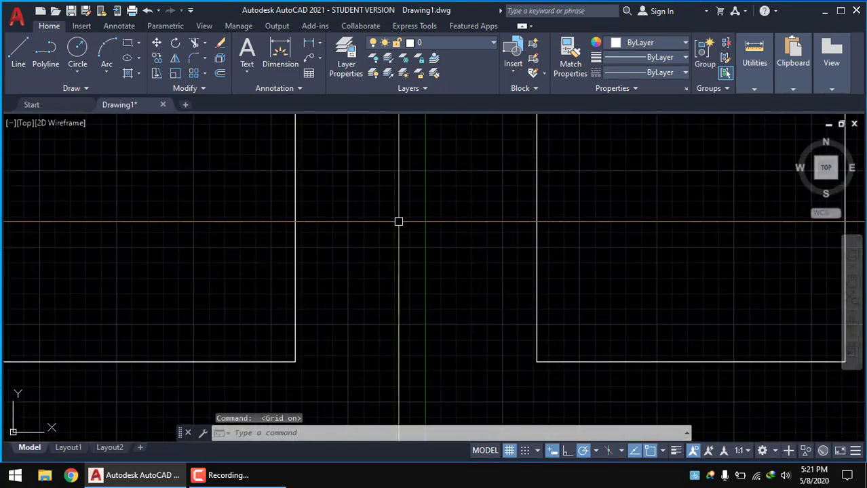
scroll(483, 279, "up", 2)
scroll(482, 278, "up", 2)
scroll(374, 273, "down", 6)
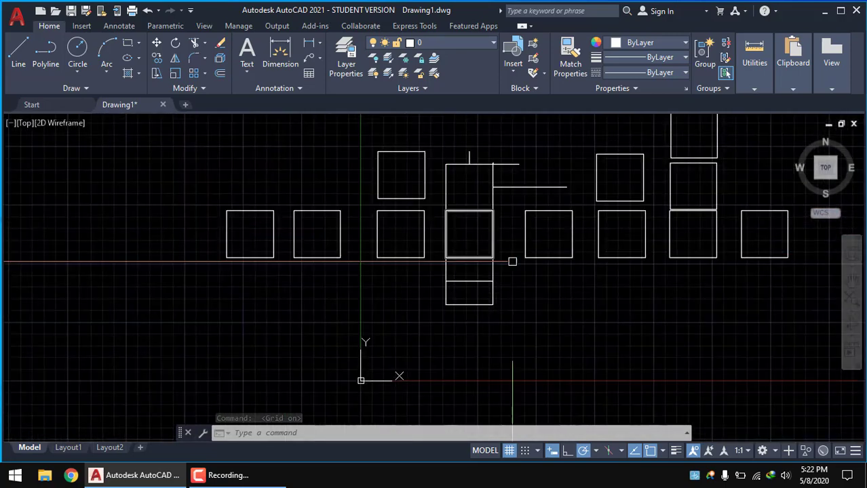
left_click(459, 330)
left_click(383, 141)
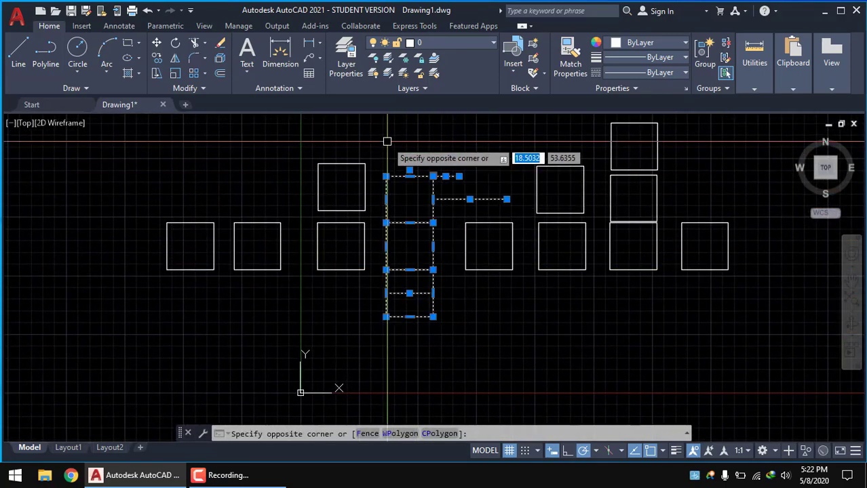
type("e")
key("Return")
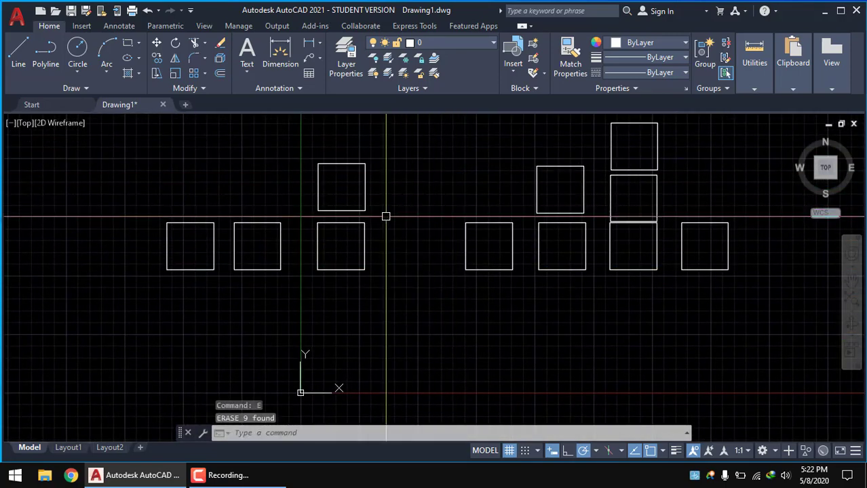
scroll(422, 203, "up", 2)
mouse_move(487, 262)
middle_mouse_down()
mouse_move(464, 278)
mouse_move(534, 286)
mouse_move(534, 238)
mouse_move(518, 284)
mouse_move(367, 256)
middle_mouse_up()
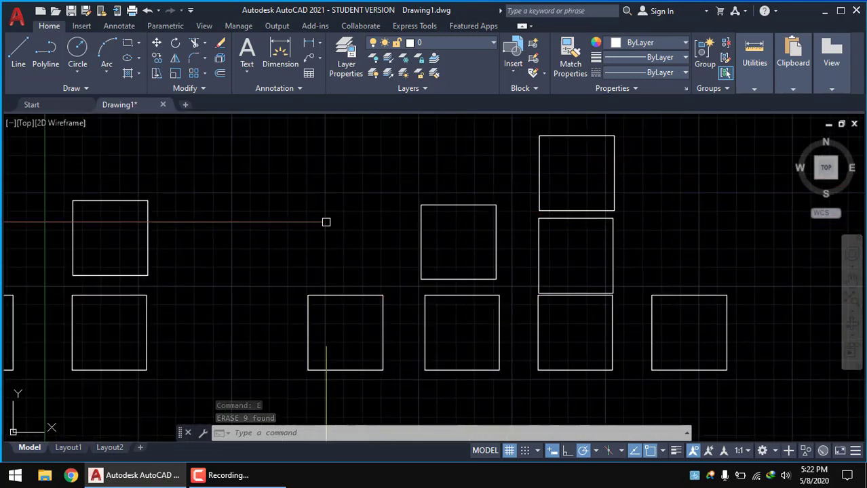
middle_click_drag(324, 221, 561, 244)
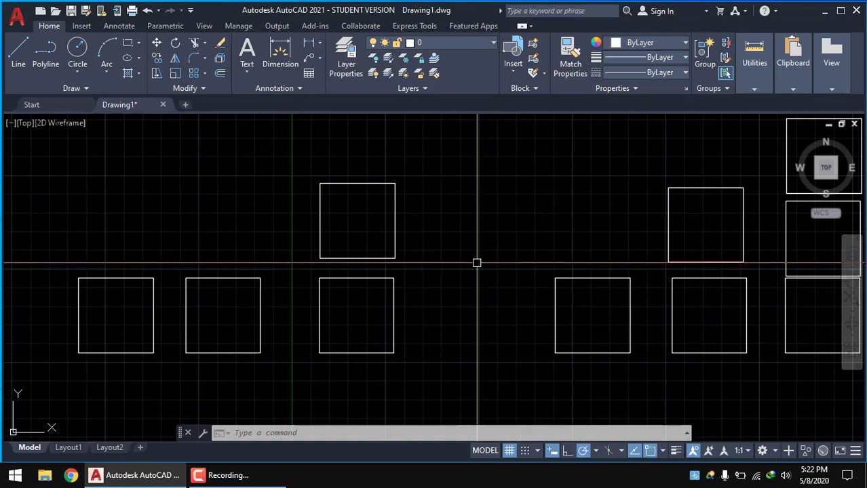
middle_click_drag(380, 270, 559, 261)
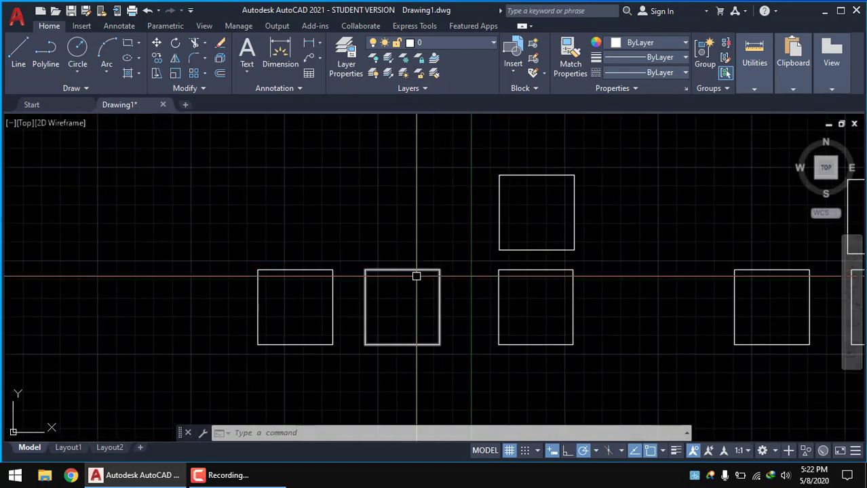
middle_click_drag(434, 296, 346, 297)
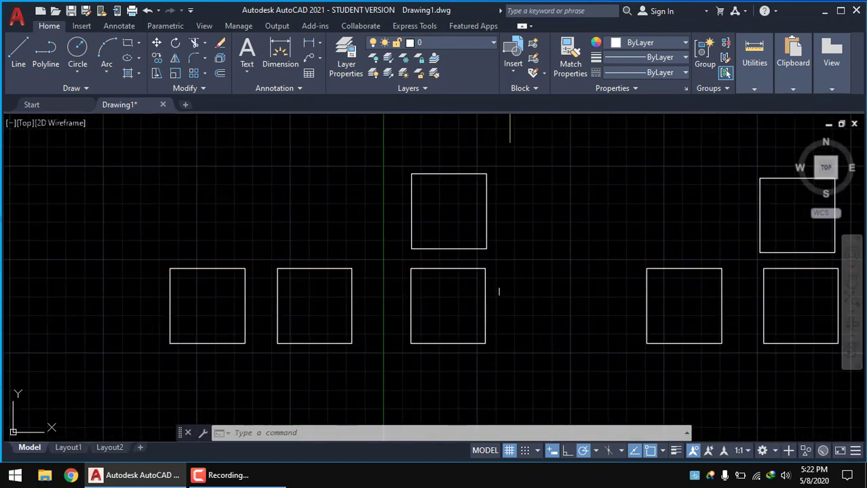
middle_click_drag(588, 328, 454, 320)
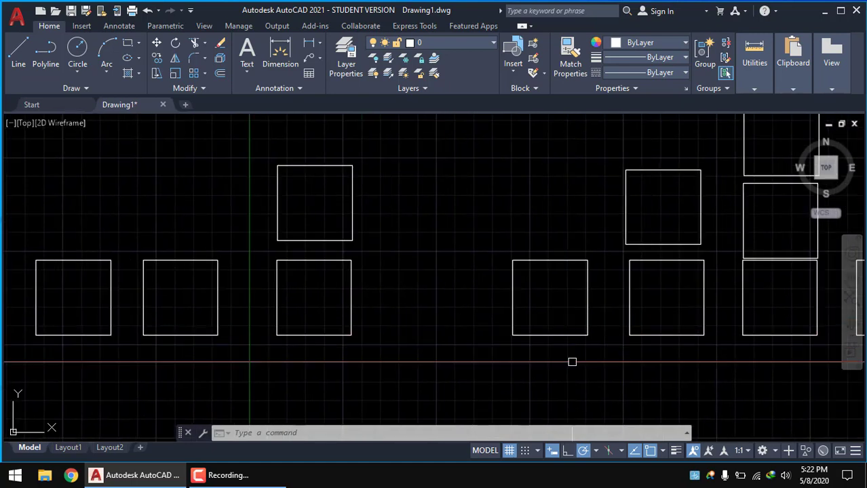
middle_click_drag(542, 413, 489, 363)
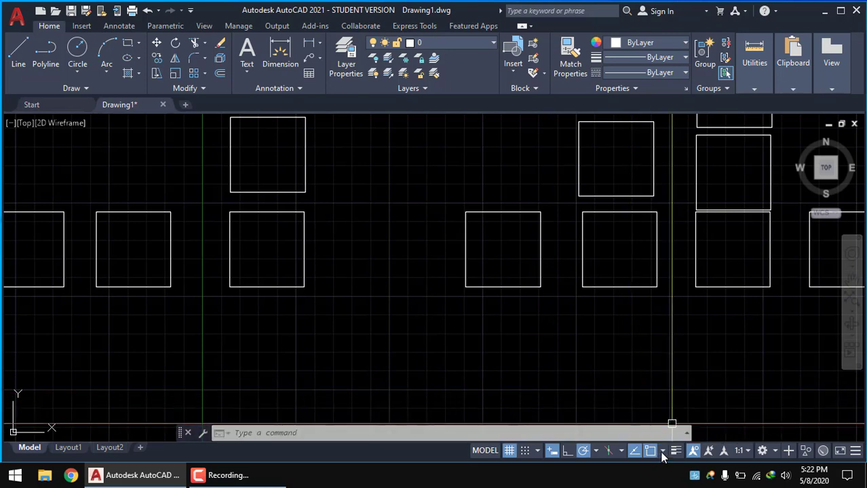
Review the object snap modes in Drafting Settings via OSNAP, then close the dialog.
left_click(661, 451)
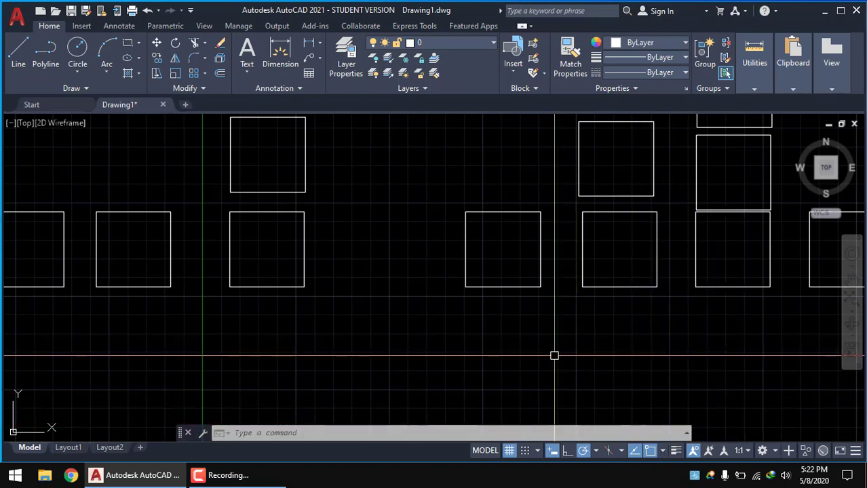
type("OSN")
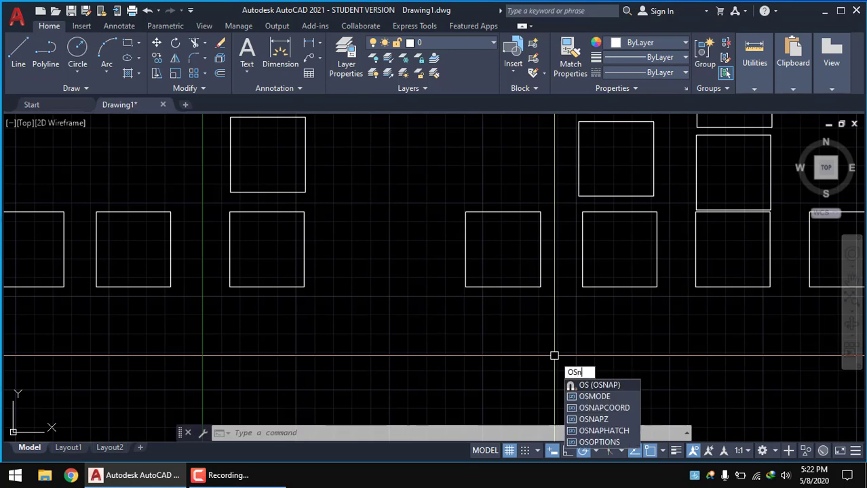
type("a")
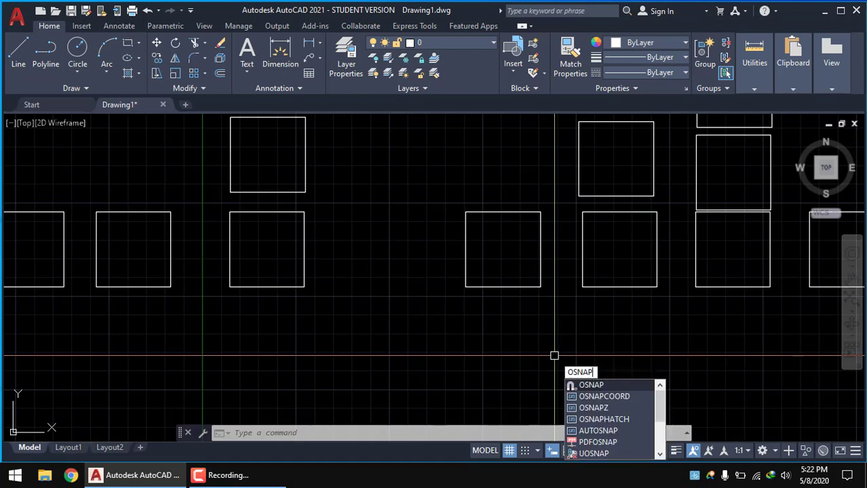
key("Return")
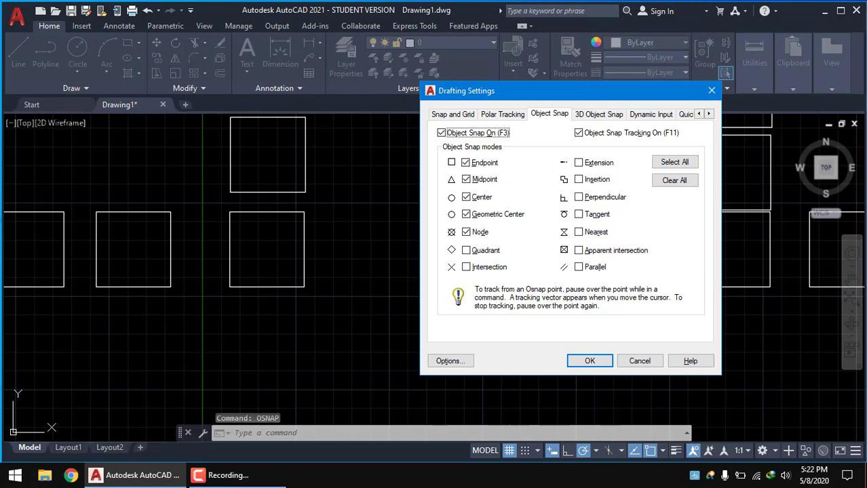
left_click(551, 117)
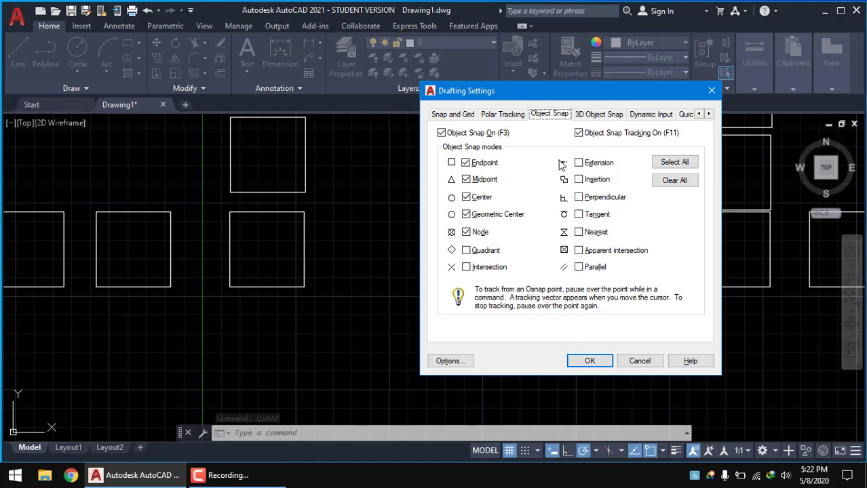
left_click(466, 232)
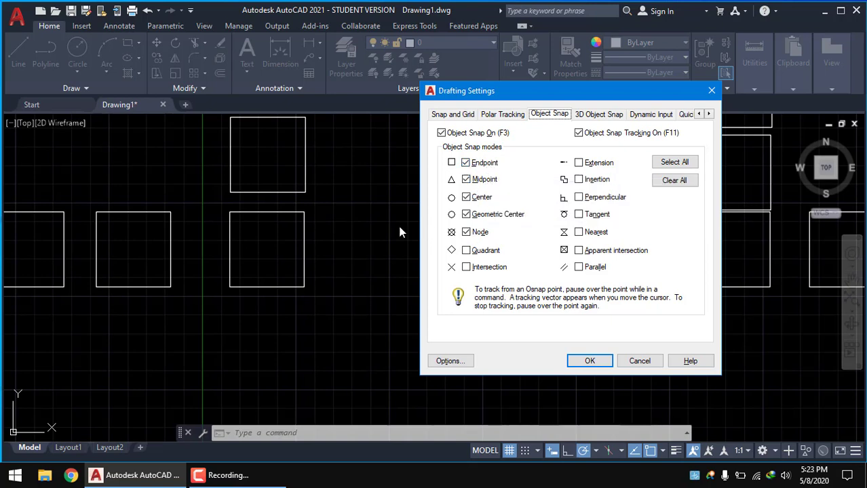
left_click(711, 91)
Recentre the view and start copying the rightmost bottom square.
left_click(649, 450)
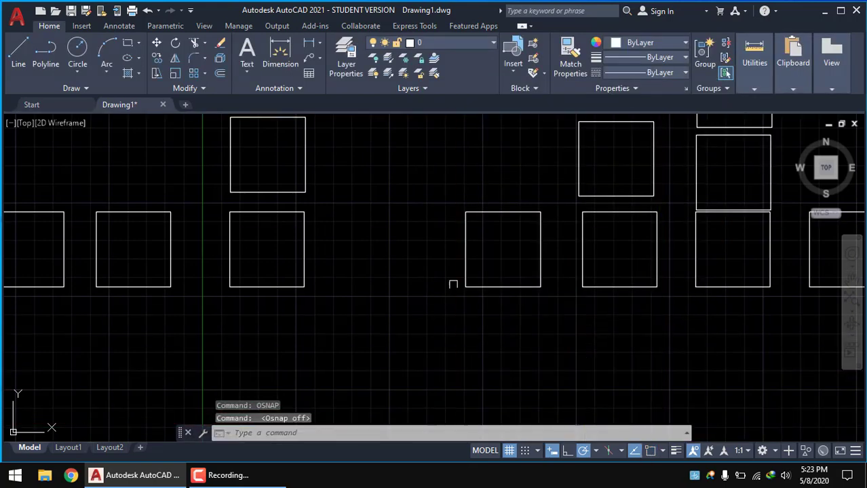
scroll(453, 284, "down", 2)
mouse_move(657, 300)
middle_mouse_down()
mouse_move(531, 318)
mouse_move(579, 397)
middle_mouse_up()
scroll(614, 315, "up", 2)
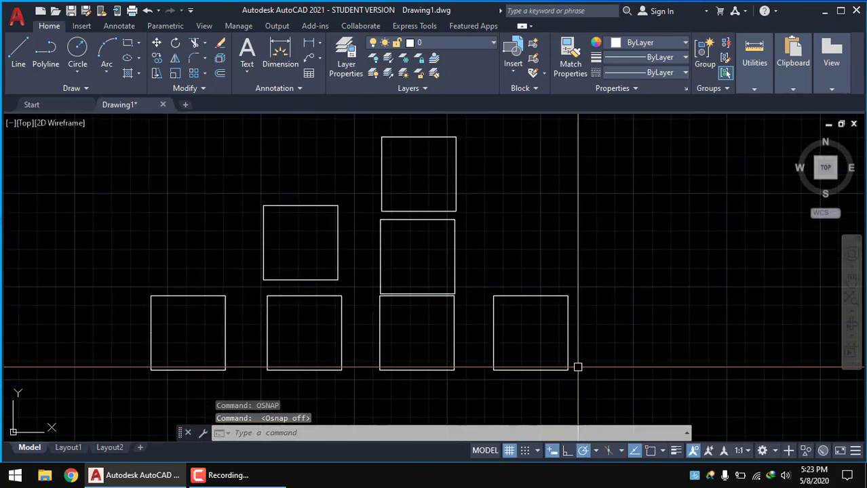
left_click(577, 380)
left_click(503, 324)
left_click(157, 59)
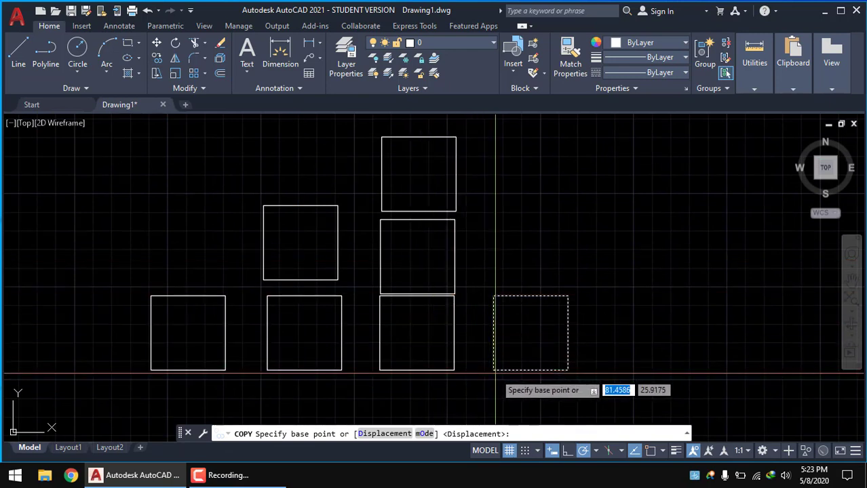
Copy it from its lower-left endpoint to the midpoint of the stacked square's right edge.
type("endpoint")
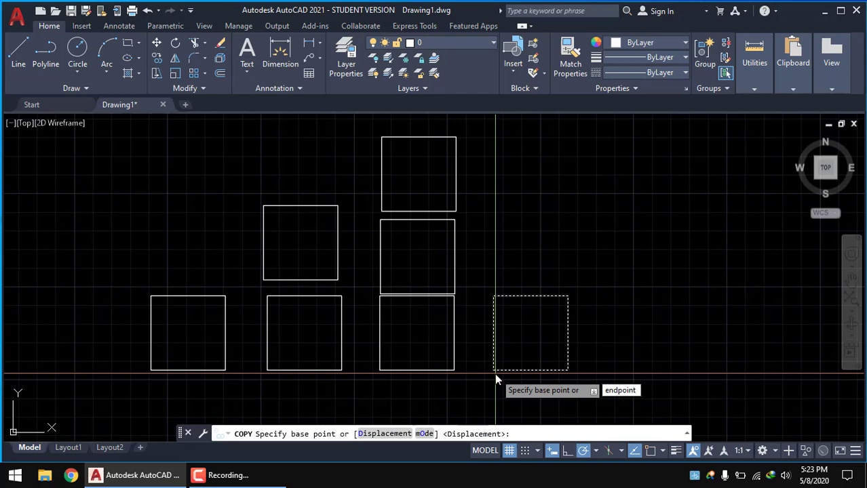
key("Return")
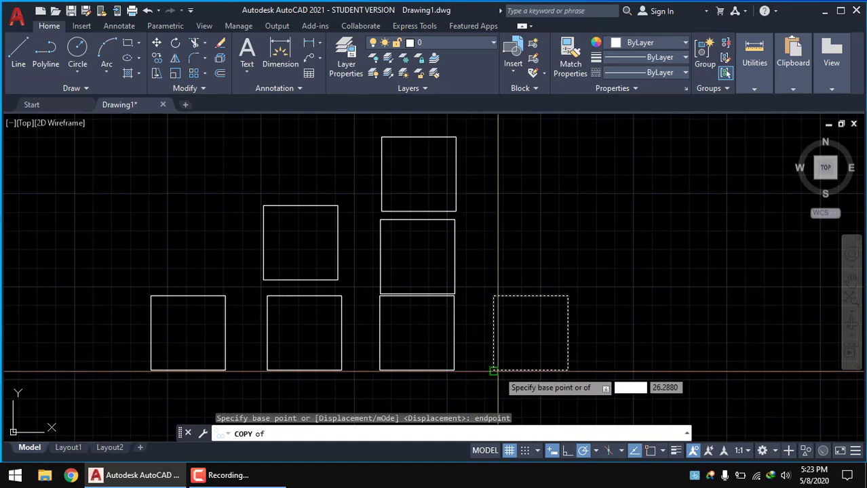
left_click(493, 370)
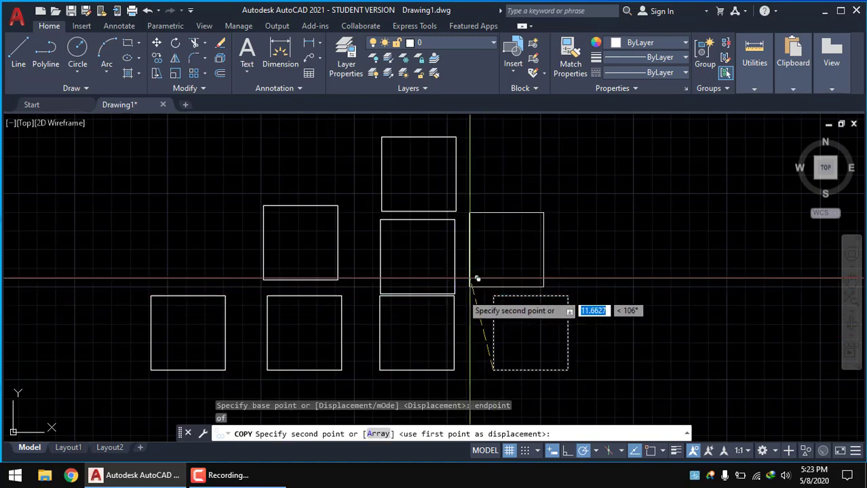
scroll(462, 283, "up", 2)
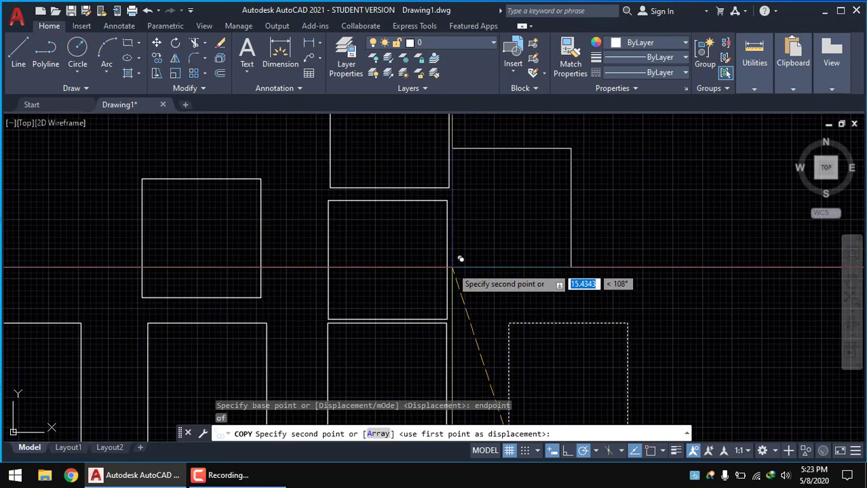
type("midpoint")
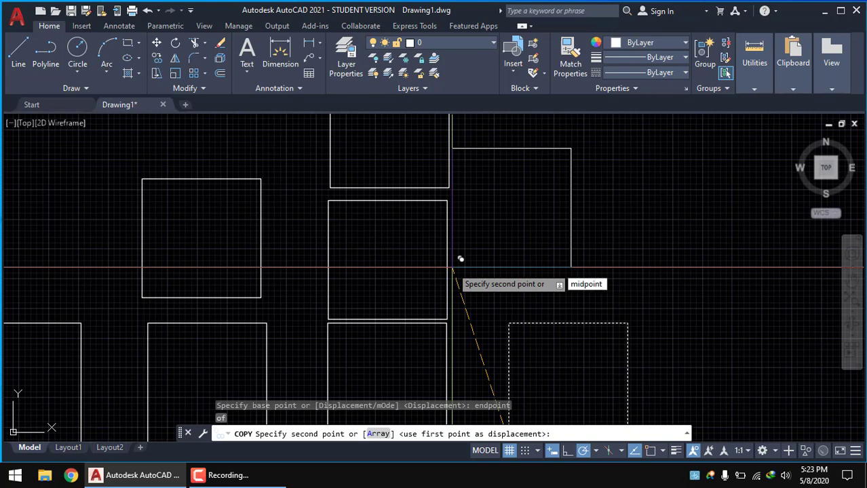
key("Return")
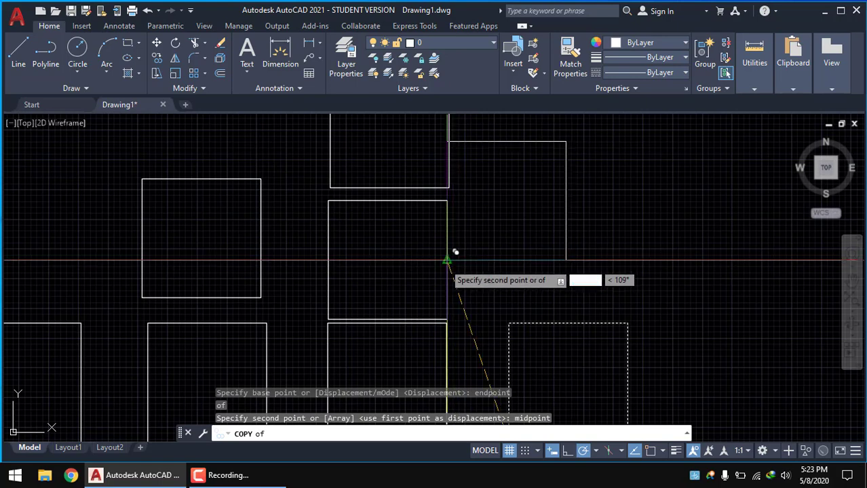
left_click(455, 252)
scroll(570, 250, "down", 2)
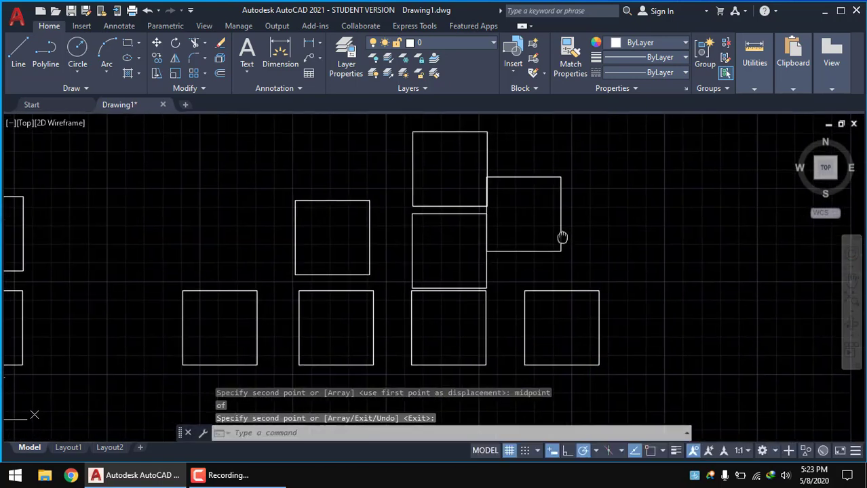
mouse_move(562, 238)
middle_mouse_down()
mouse_move(504, 259)
mouse_move(548, 269)
mouse_move(552, 289)
middle_mouse_up()
Turn Object Snap back on and enable Node snapping in the status-bar snap list.
key("Return")
left_click(650, 452)
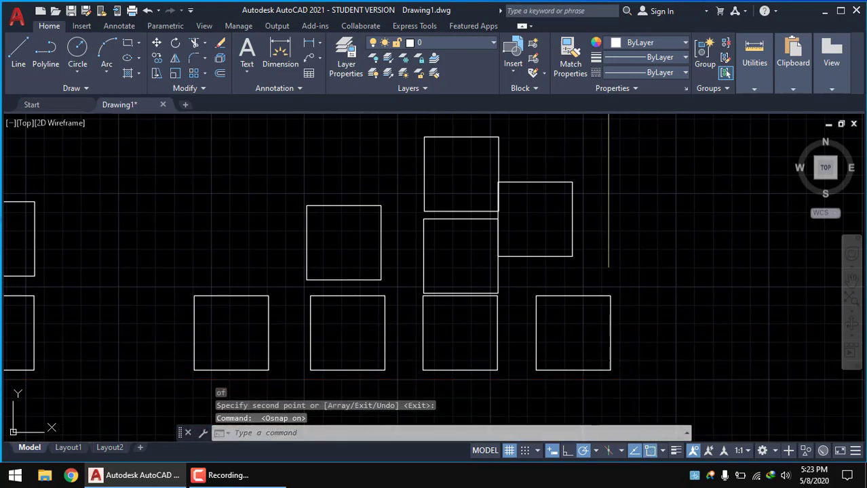
mouse_move(615, 350)
middle_mouse_down()
mouse_move(693, 350)
mouse_move(601, 341)
middle_mouse_up()
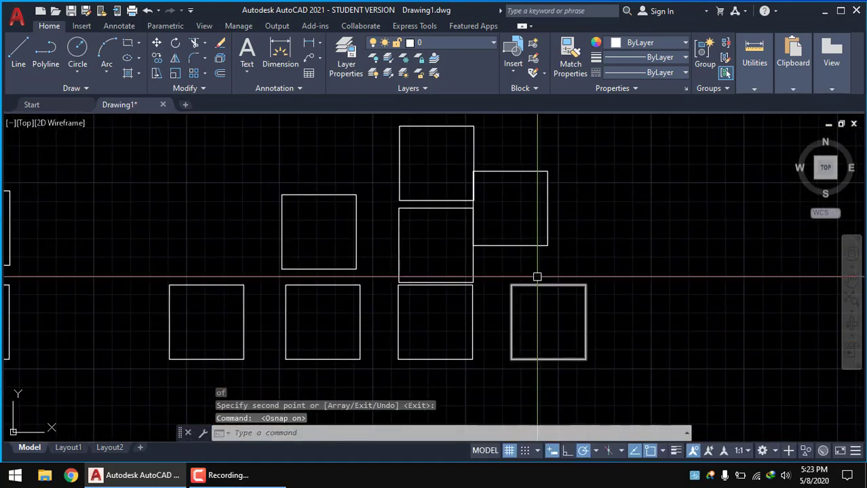
left_click(607, 337)
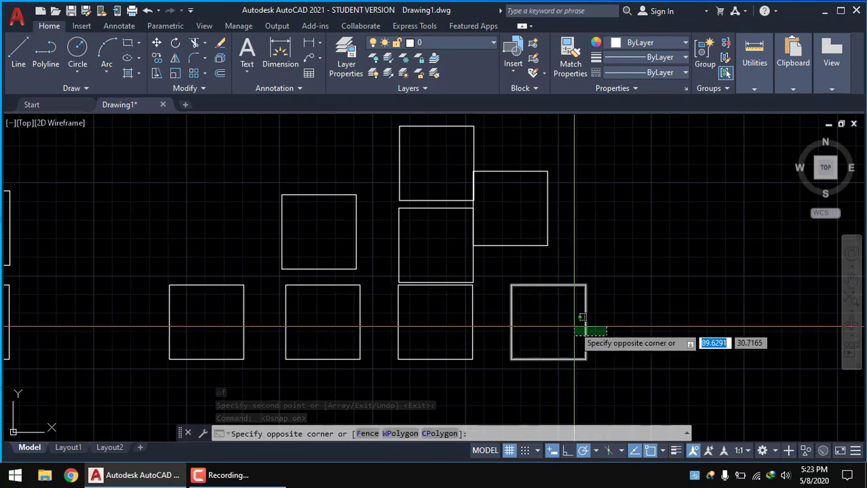
left_click(581, 320)
left_click(662, 442)
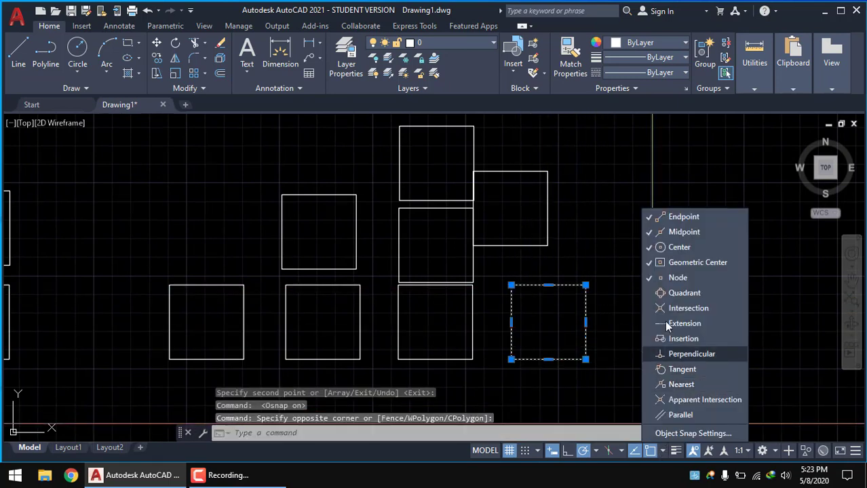
left_click(661, 277)
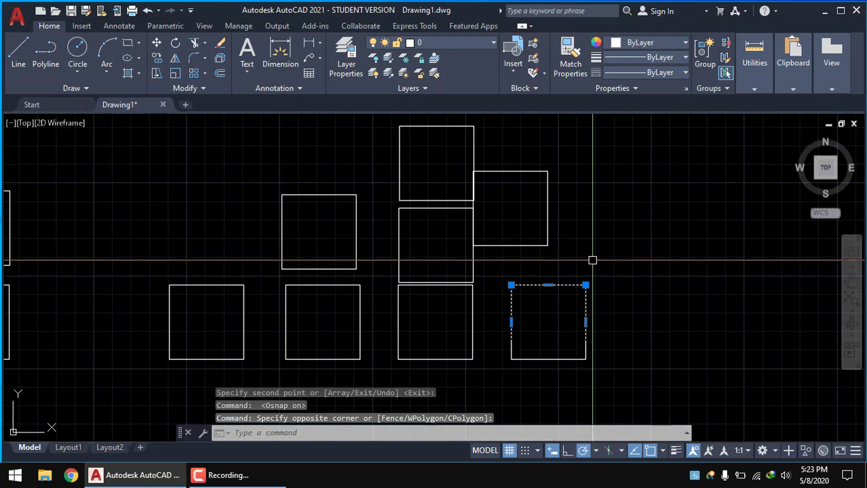
key("Escape")
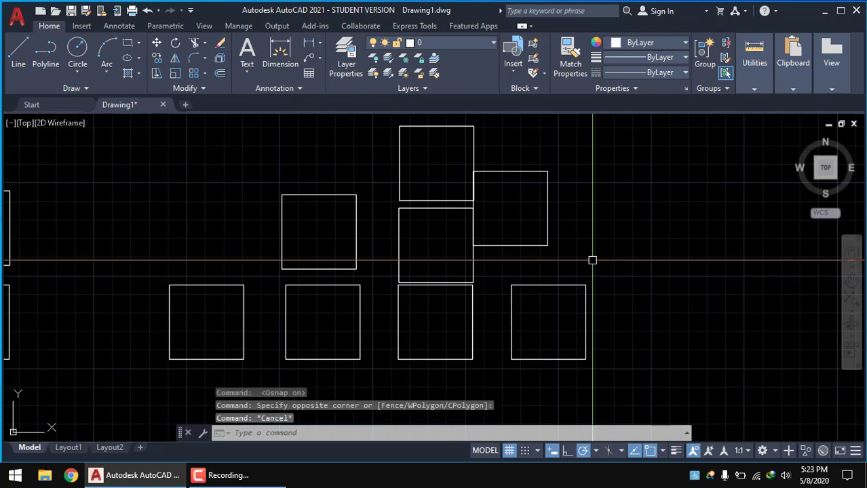